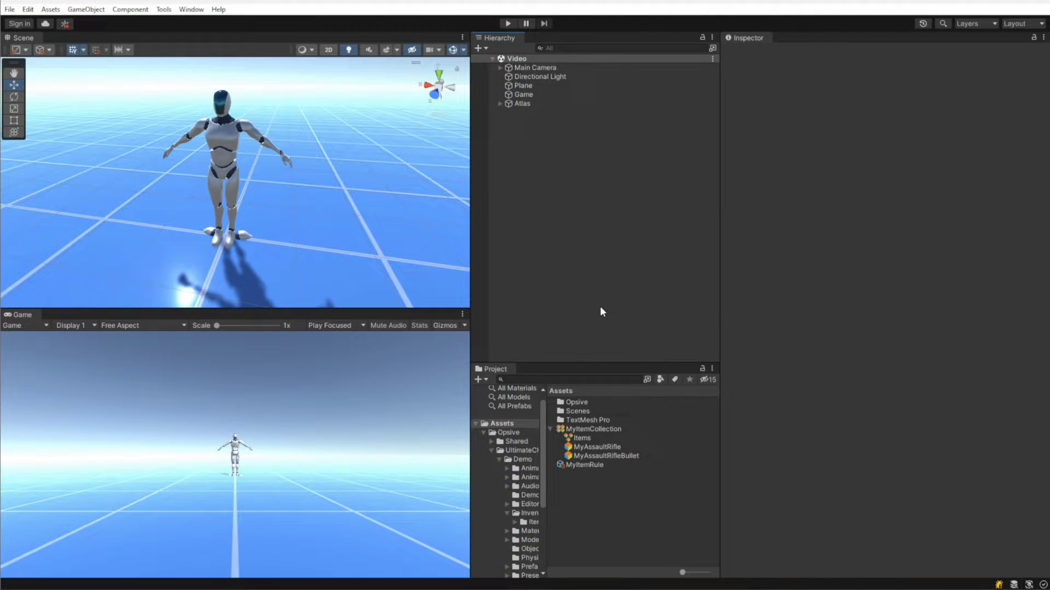
- Open the Opsive Ultimate Character Controller Item Manager and move its window into place
left_click(163, 9)
mouse_move(186, 23)
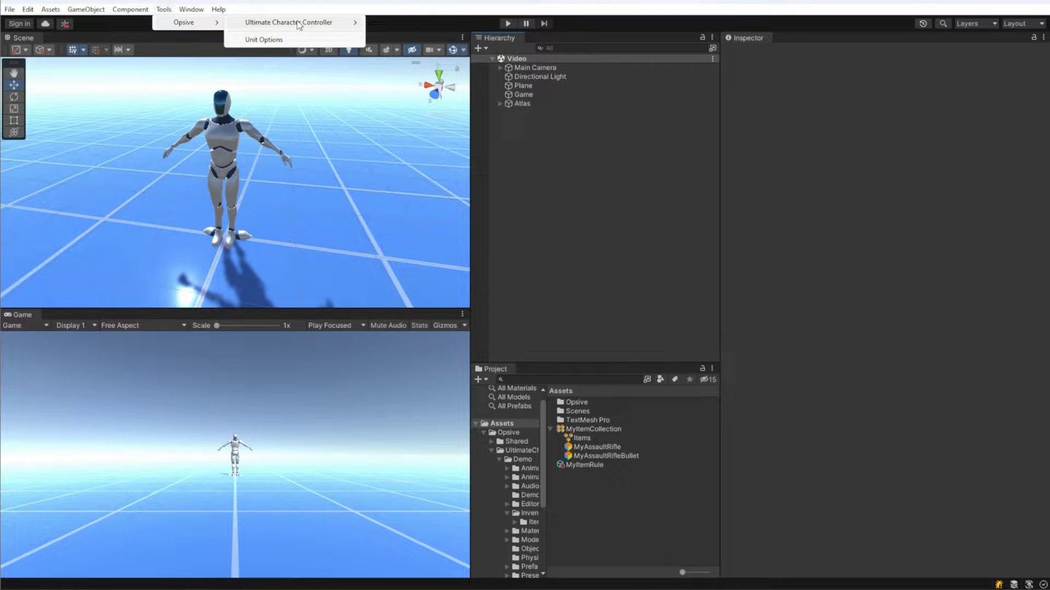
mouse_move(299, 24)
left_click(425, 60)
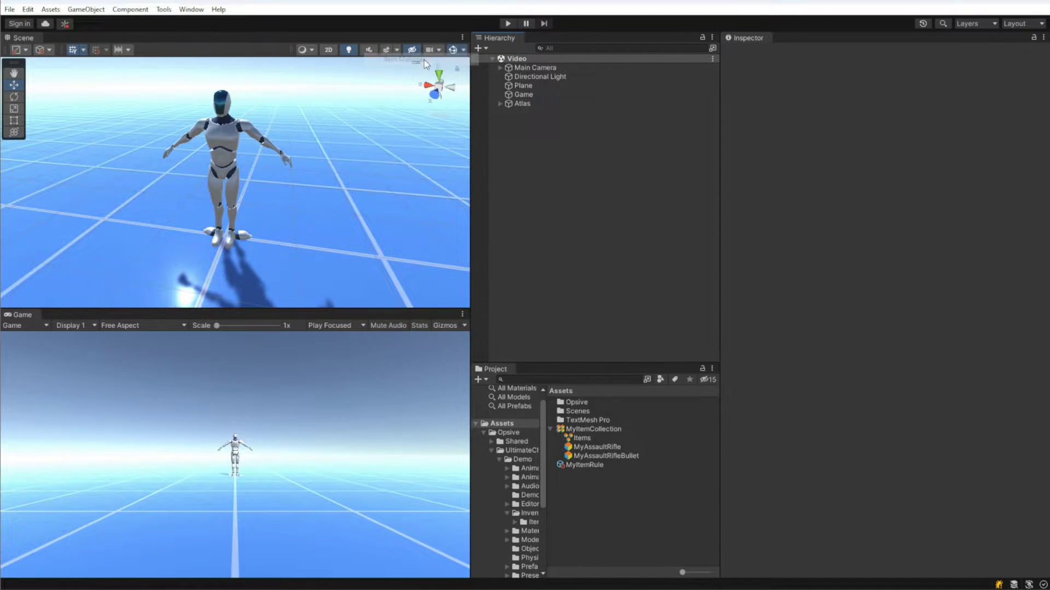
left_click_drag(270, 159, 576, 127)
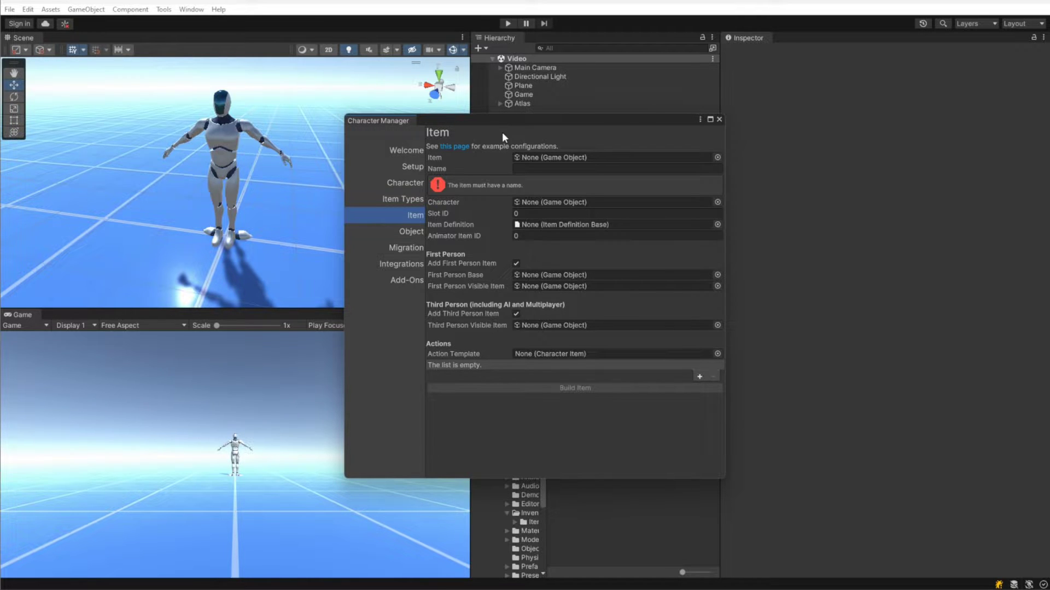
- Find the AssaultRifle model, add it to the scene, and set it as the item object
left_click_drag(517, 120, 269, 120)
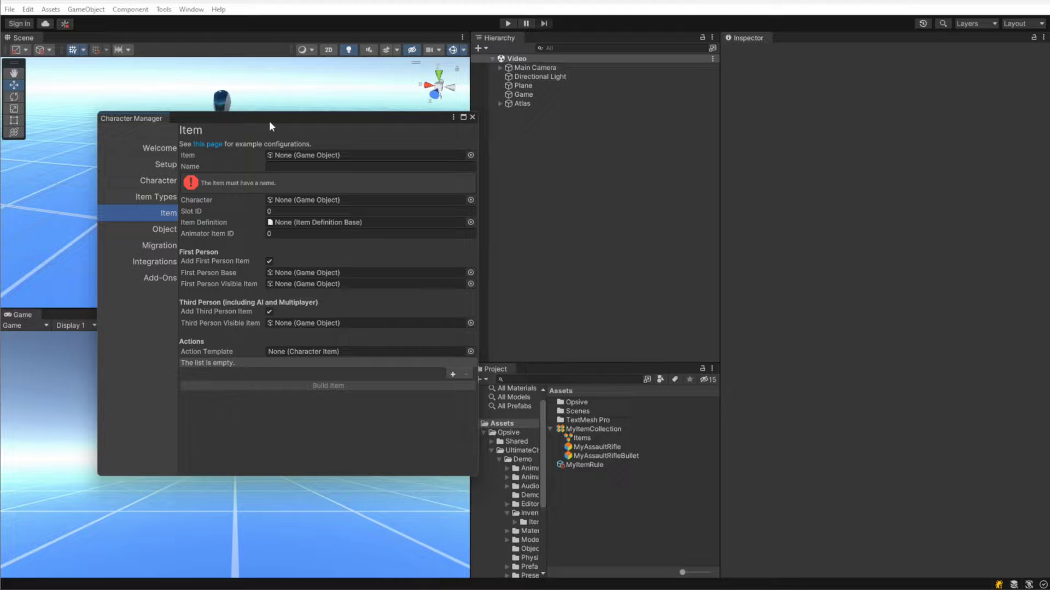
left_click(578, 379)
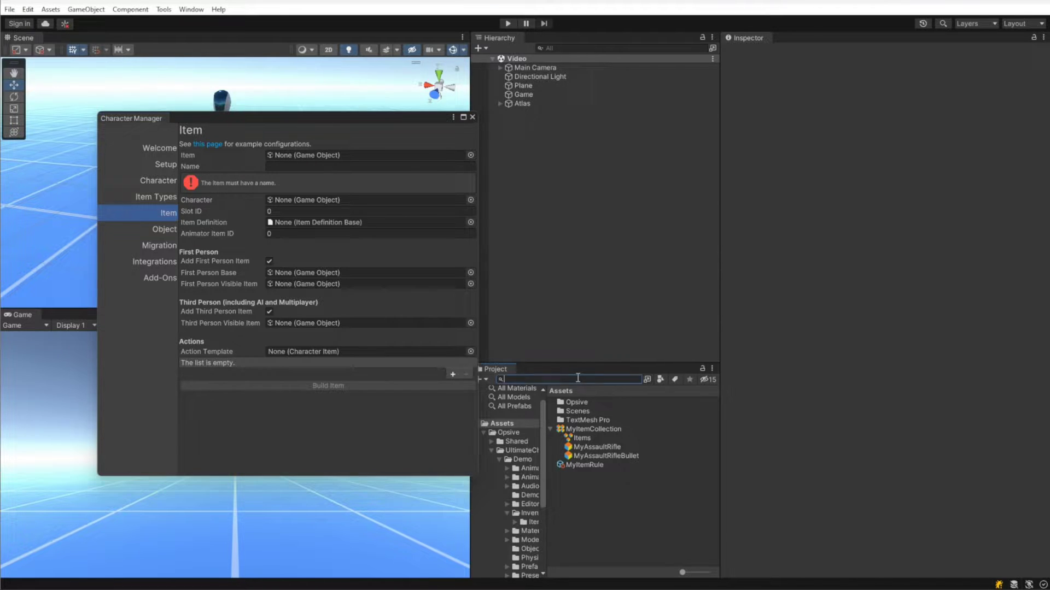
type("assaultt")
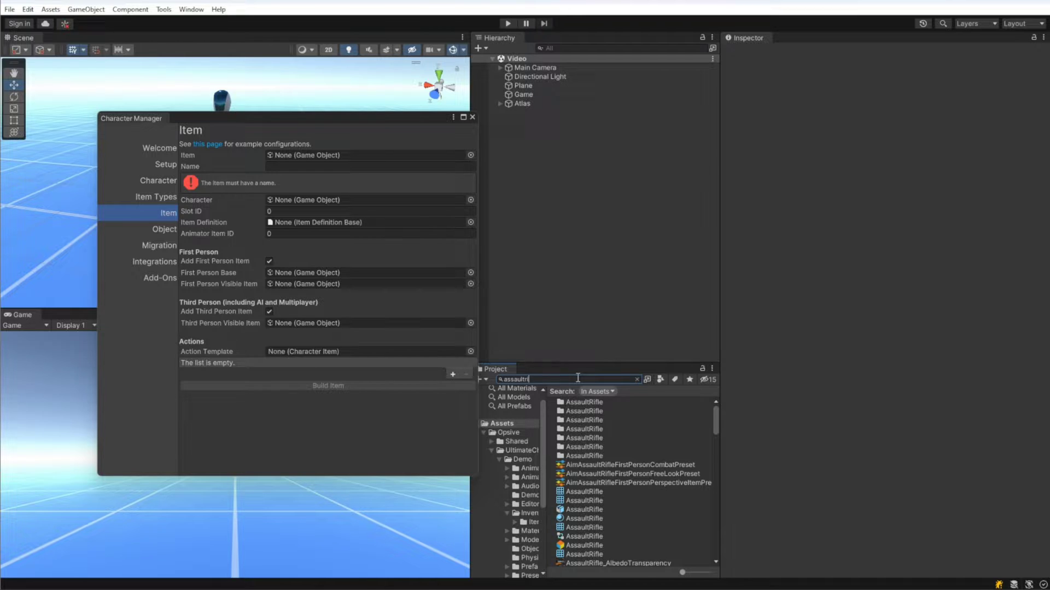
left_click_drag(603, 511, 611, 226)
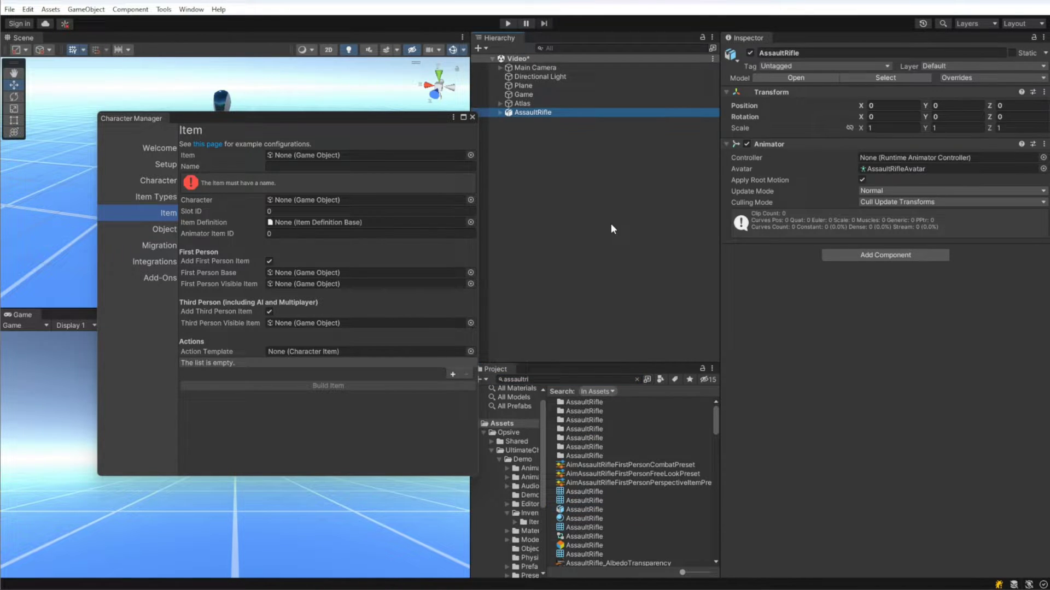
left_click_drag(540, 112, 350, 158)
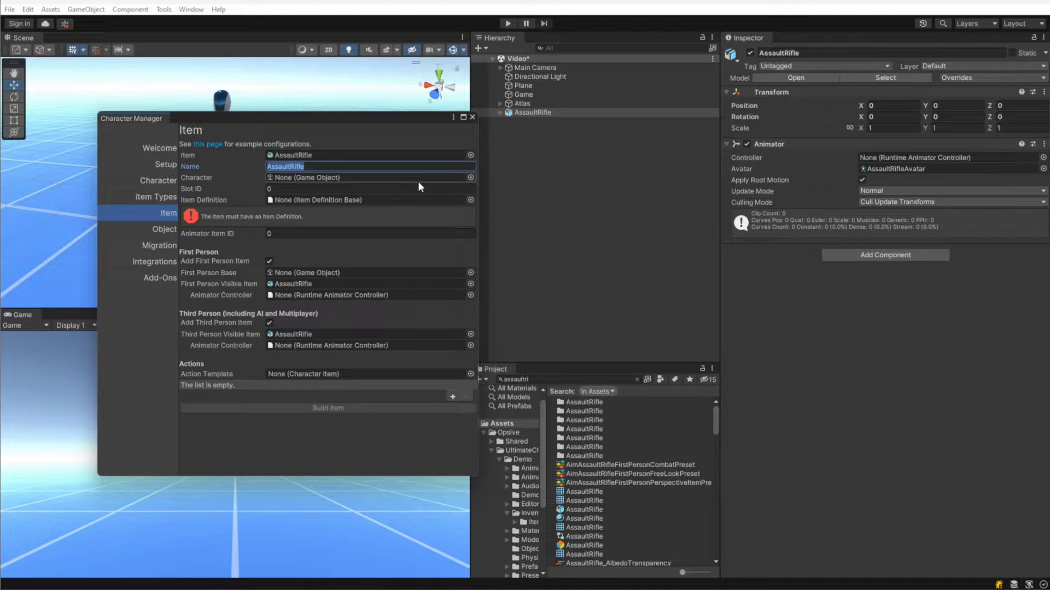
- Rename the item to MyAssaultRifle and switch to the Character page
type("My")
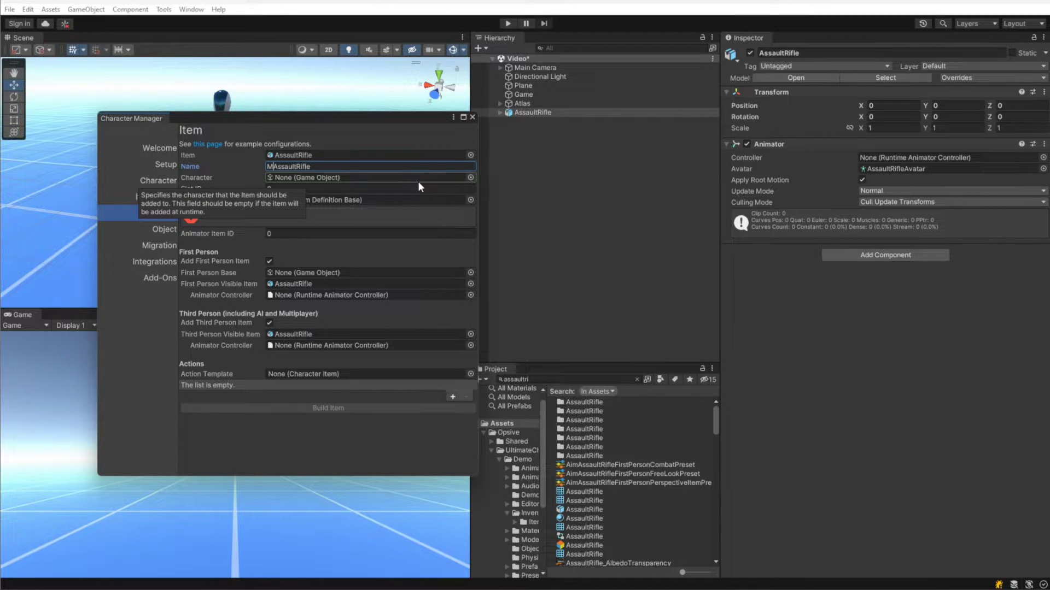
left_click(404, 121)
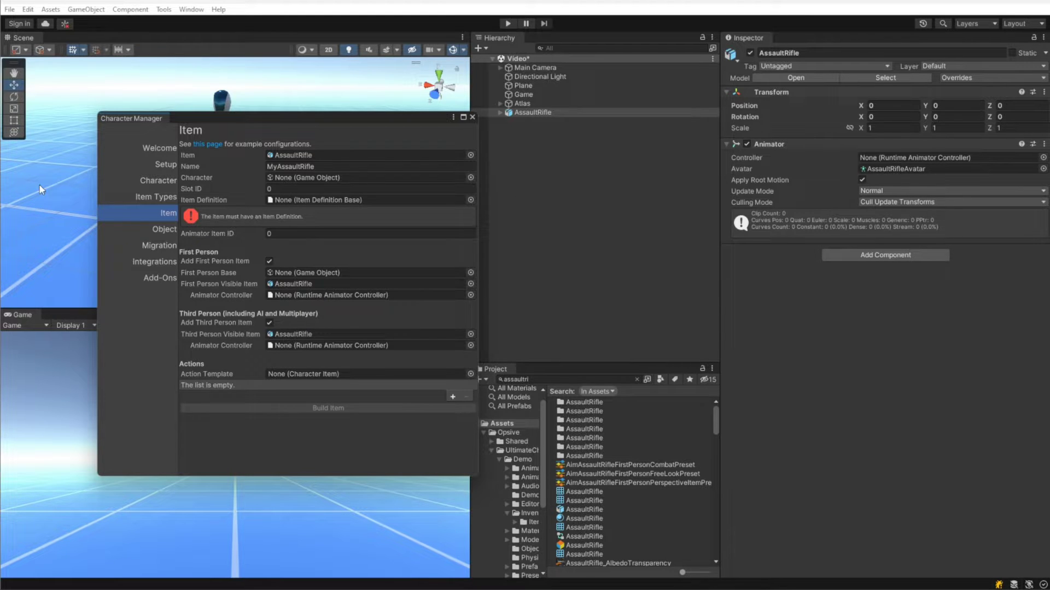
left_click(161, 181)
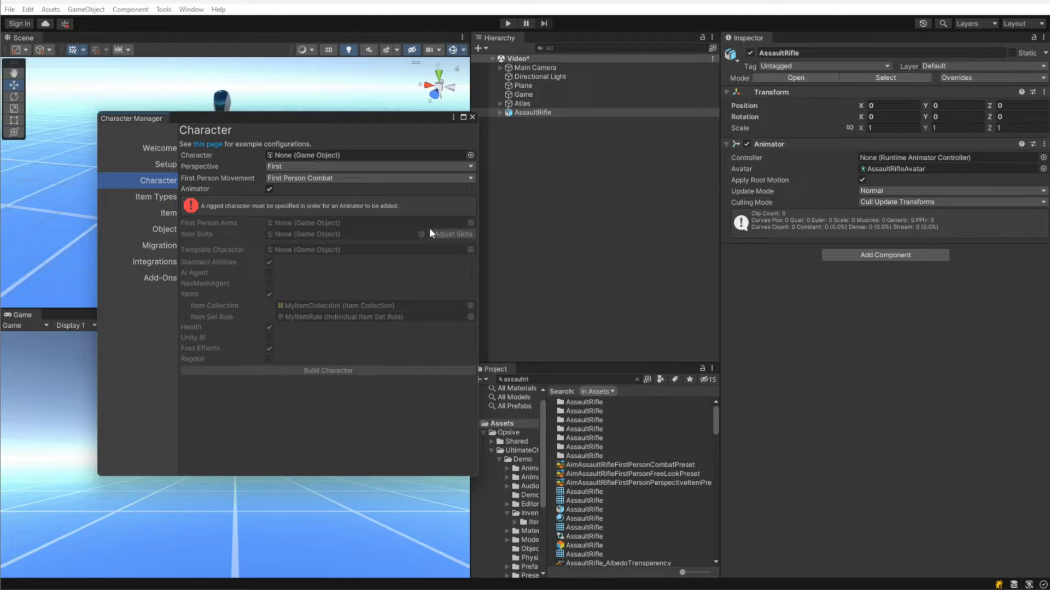
- Back on the Item page, set Item Definition to the MyAssaultRifle item type
left_click(160, 213)
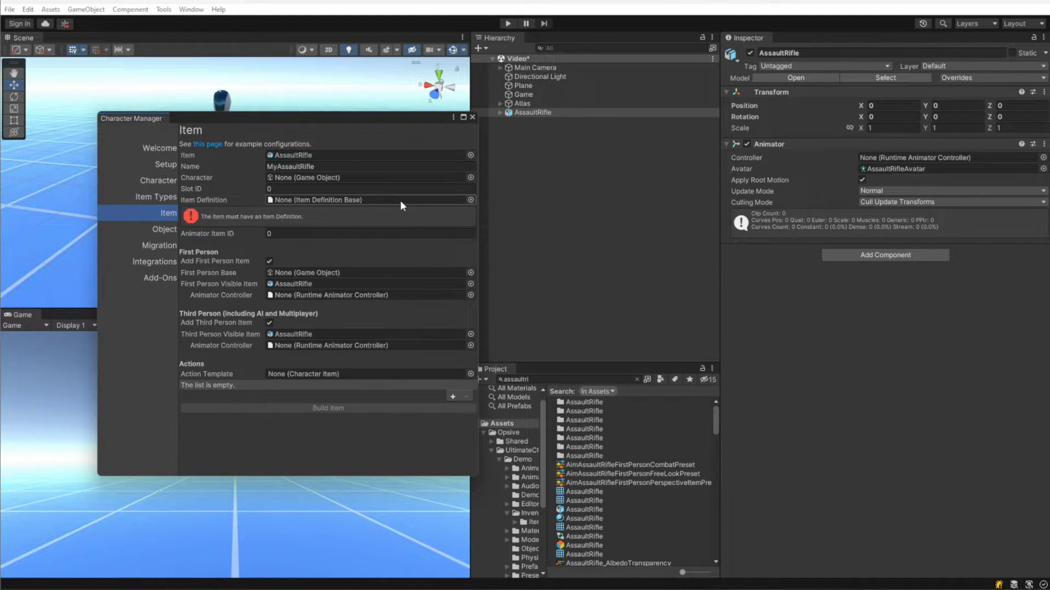
left_click(637, 378)
left_click_drag(605, 445, 343, 204)
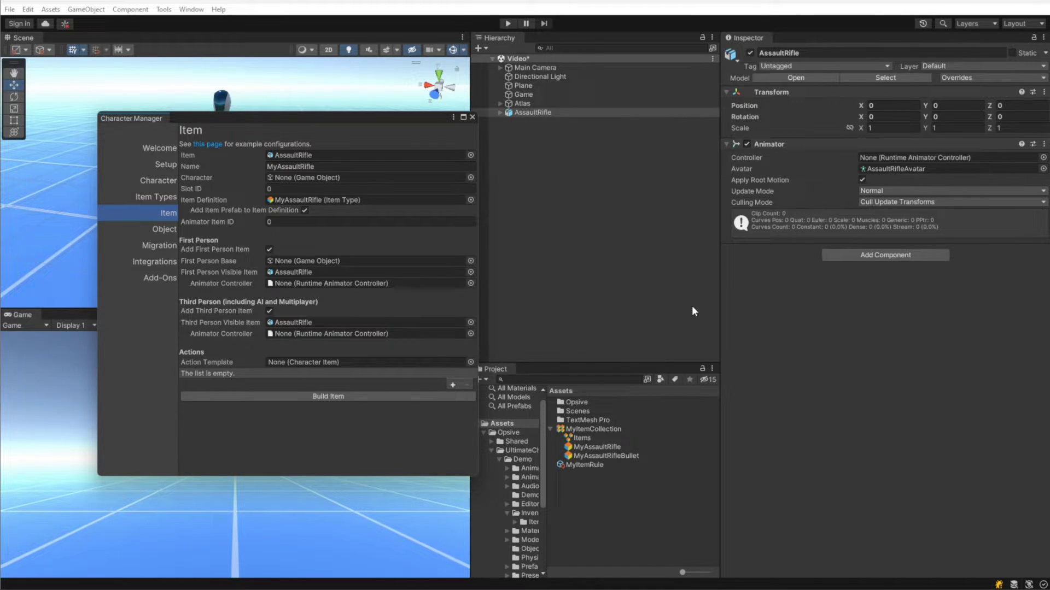
- Remove the missing prefab entry from the MyAssaultRifle item type, then return to Item
left_click(157, 196)
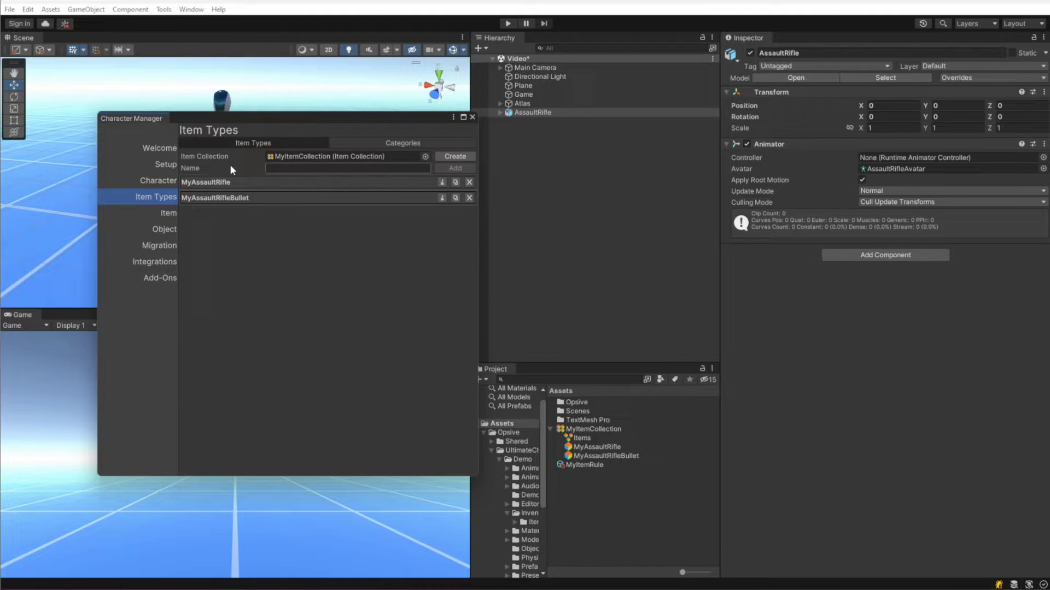
left_click(222, 180)
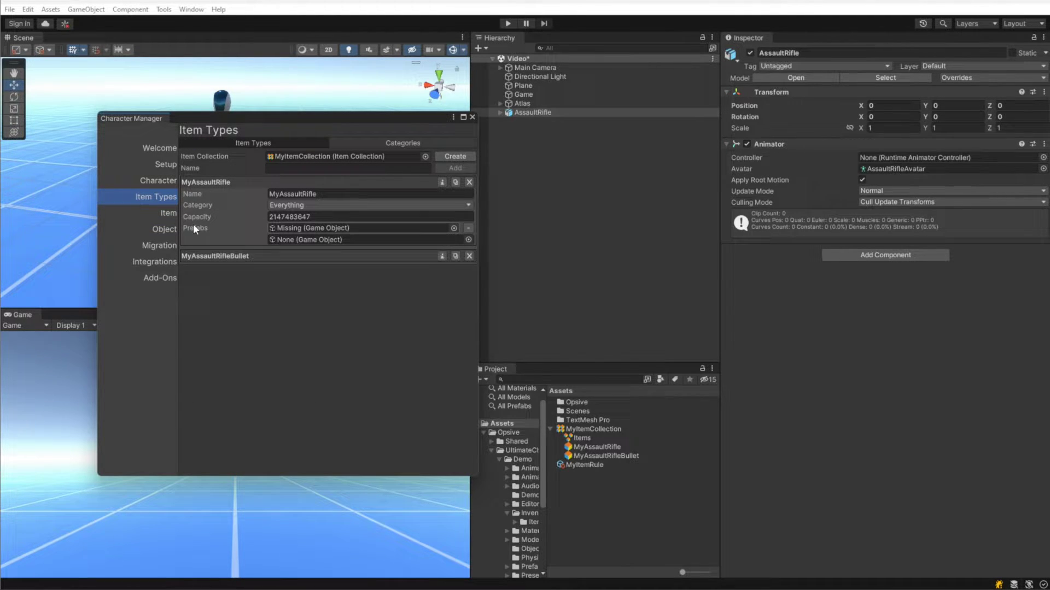
left_click(469, 228)
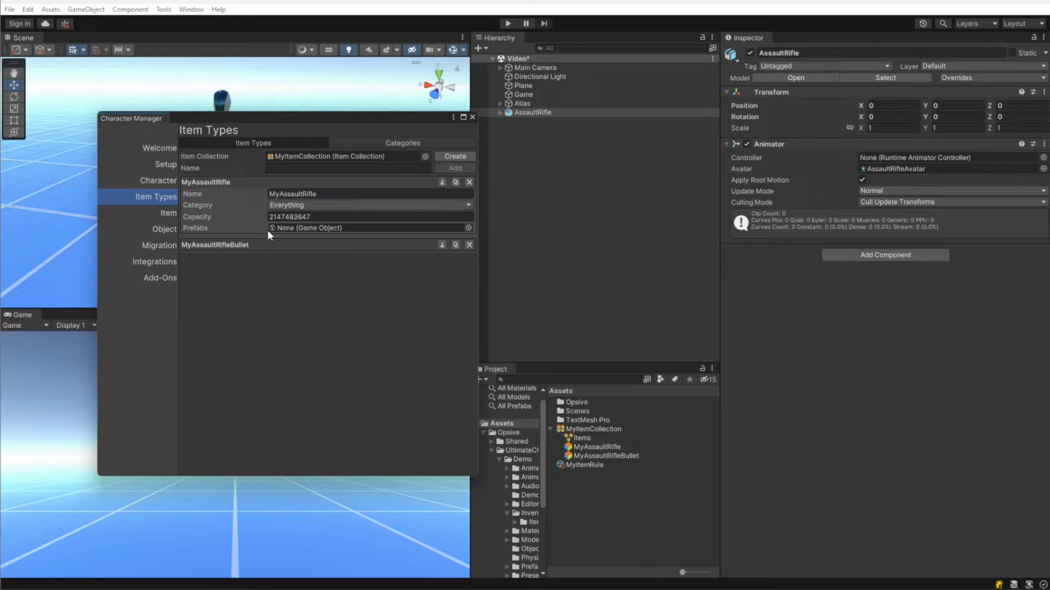
left_click(166, 212)
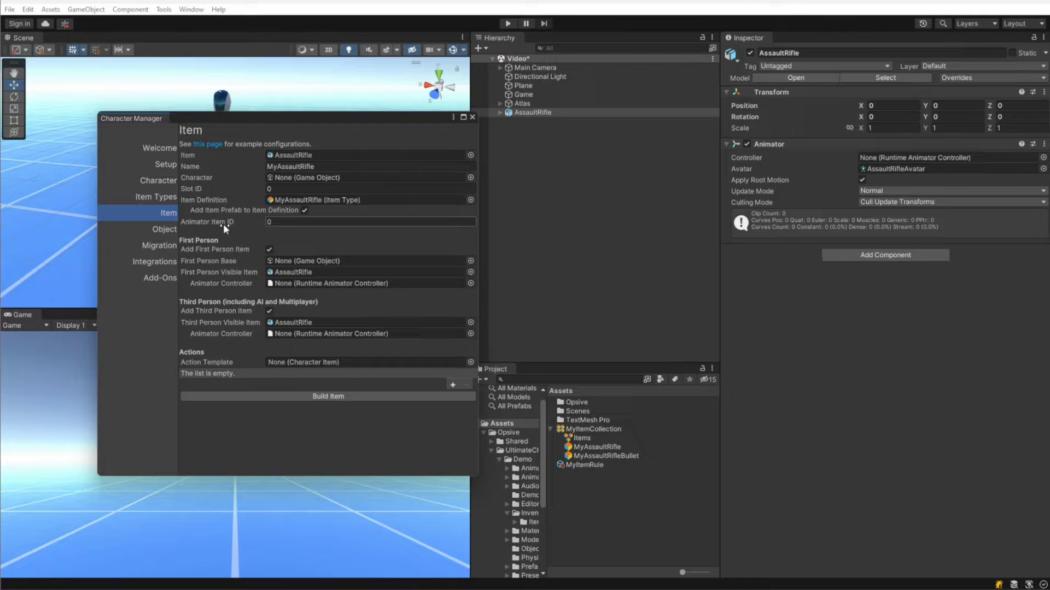
- Set the item's Animator Item ID to 1
left_click(320, 222)
type("1")
- Assign AssaultRifle as both the first- and third-person animator controllers
left_click(469, 283)
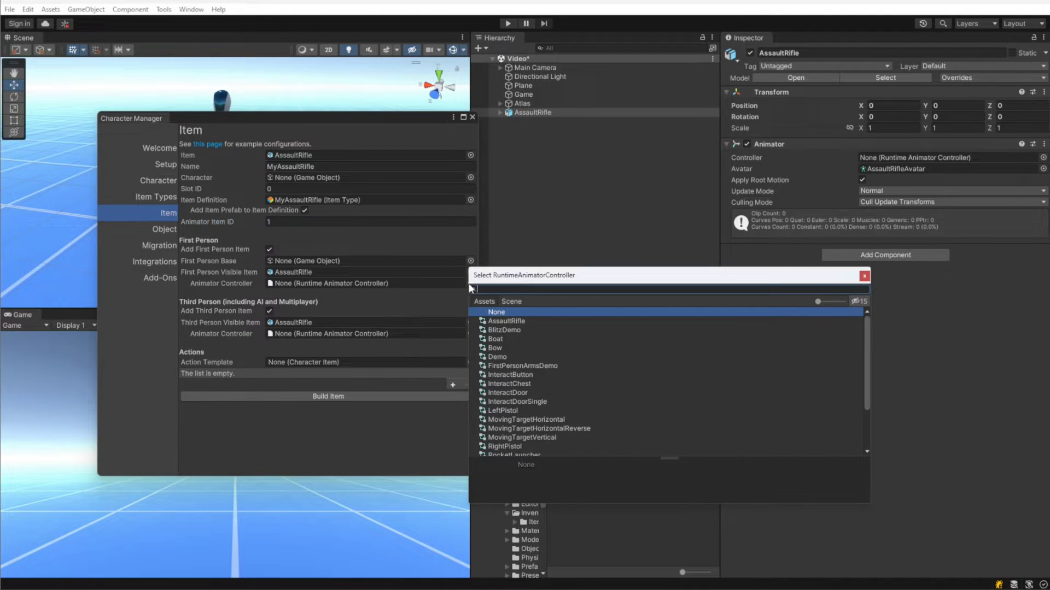
double_click(519, 317)
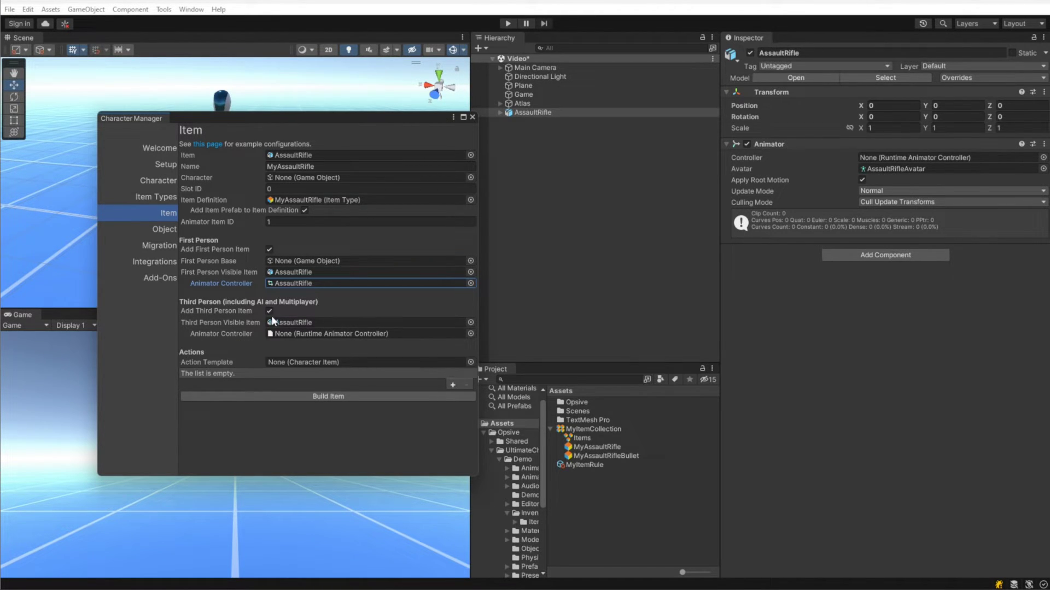
left_click(470, 334)
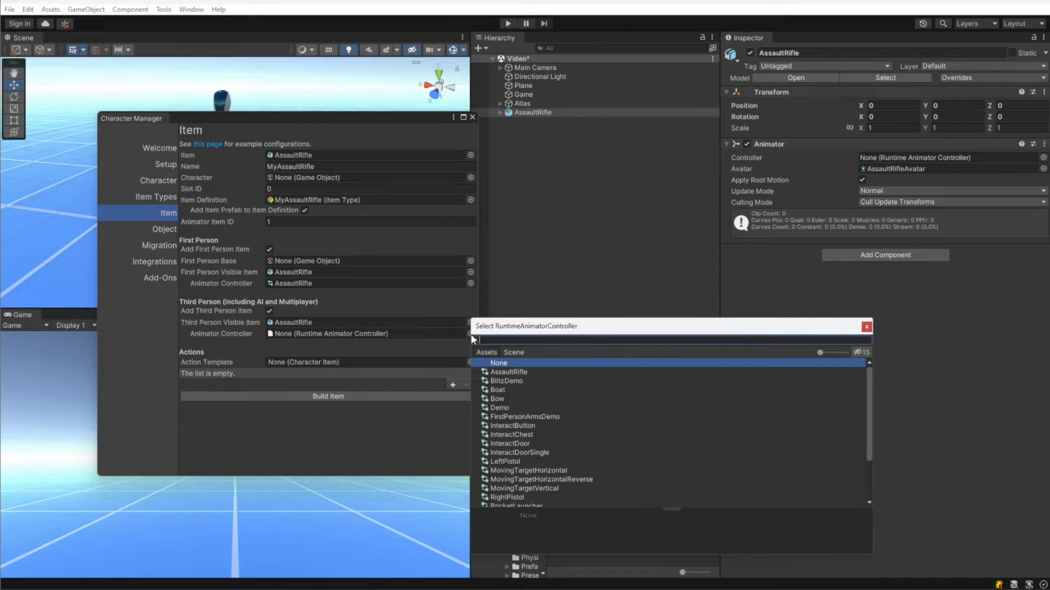
double_click(520, 372)
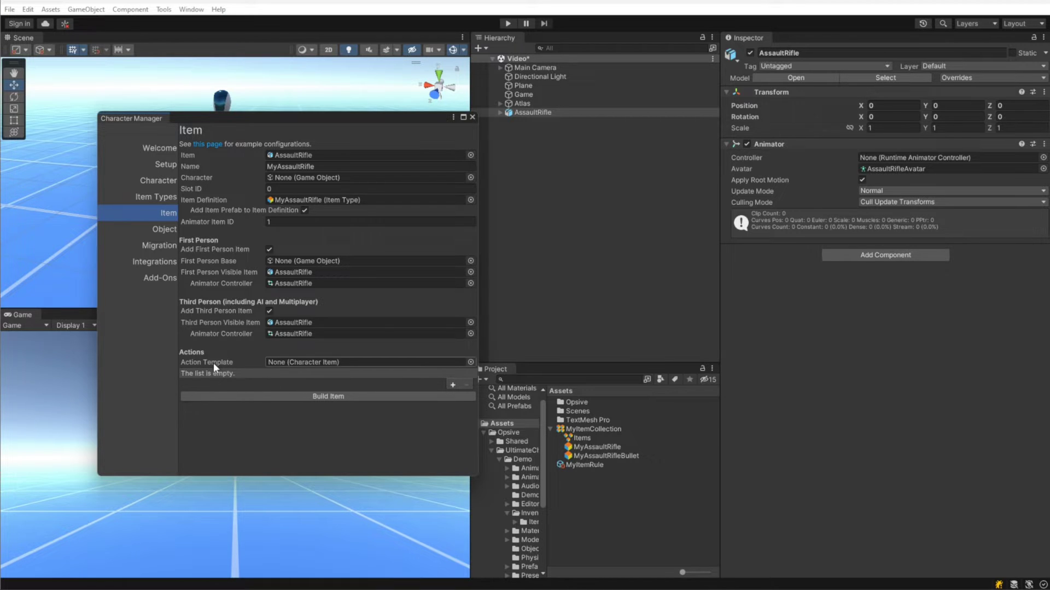
- Add a Shootable action and build the item, saving it as MyAssaultRifle
left_click(452, 385)
left_click(492, 390)
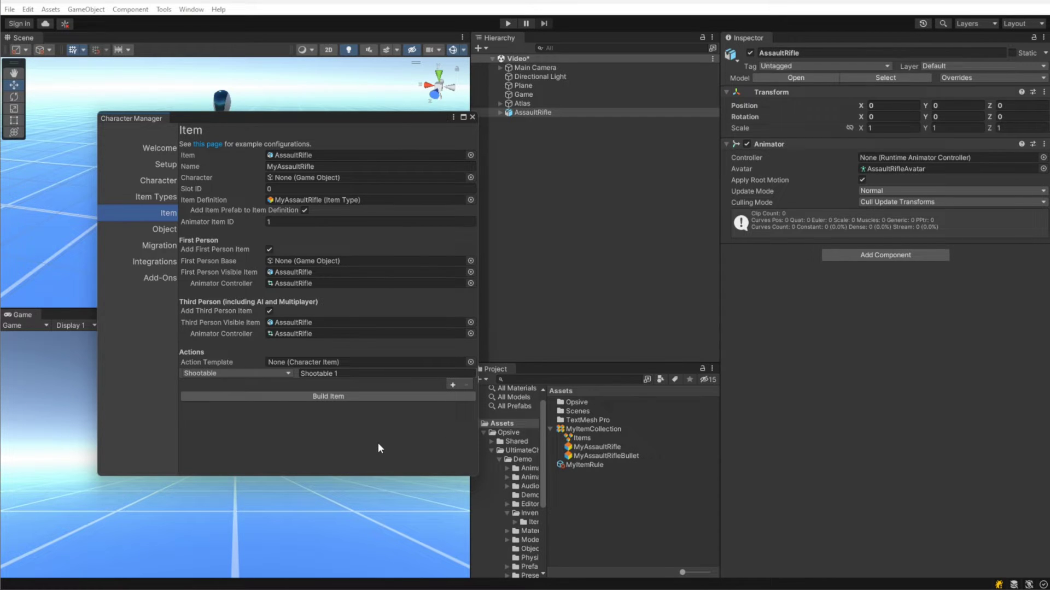
left_click(333, 397)
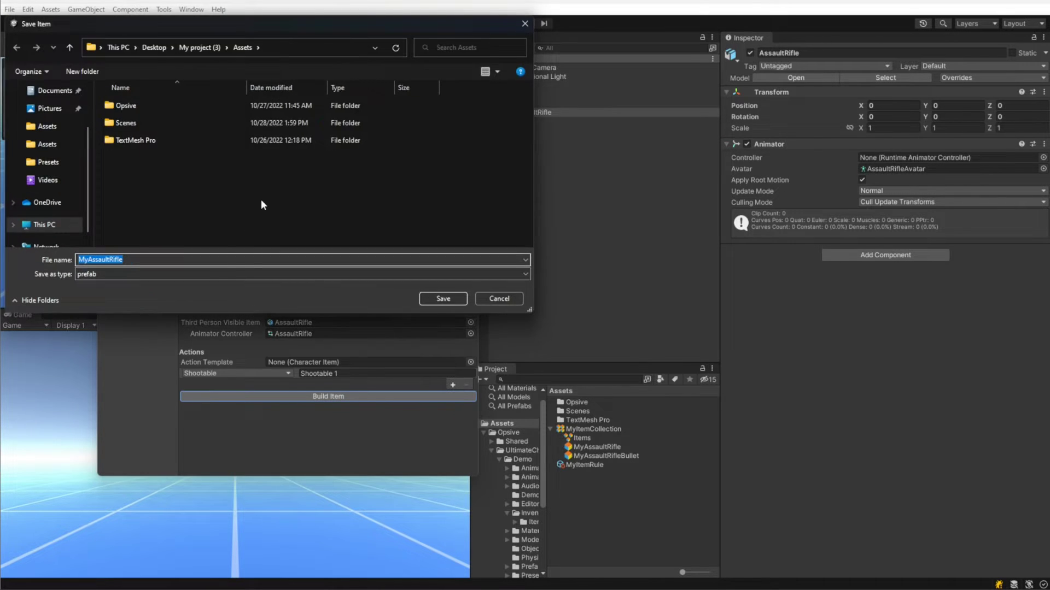
left_click(439, 298)
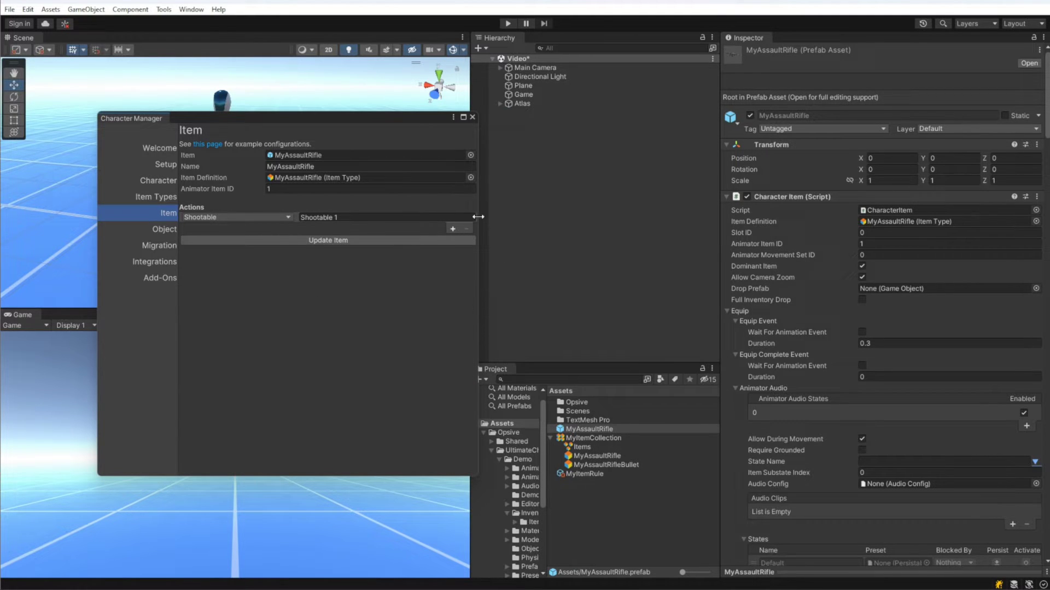
left_click(473, 117)
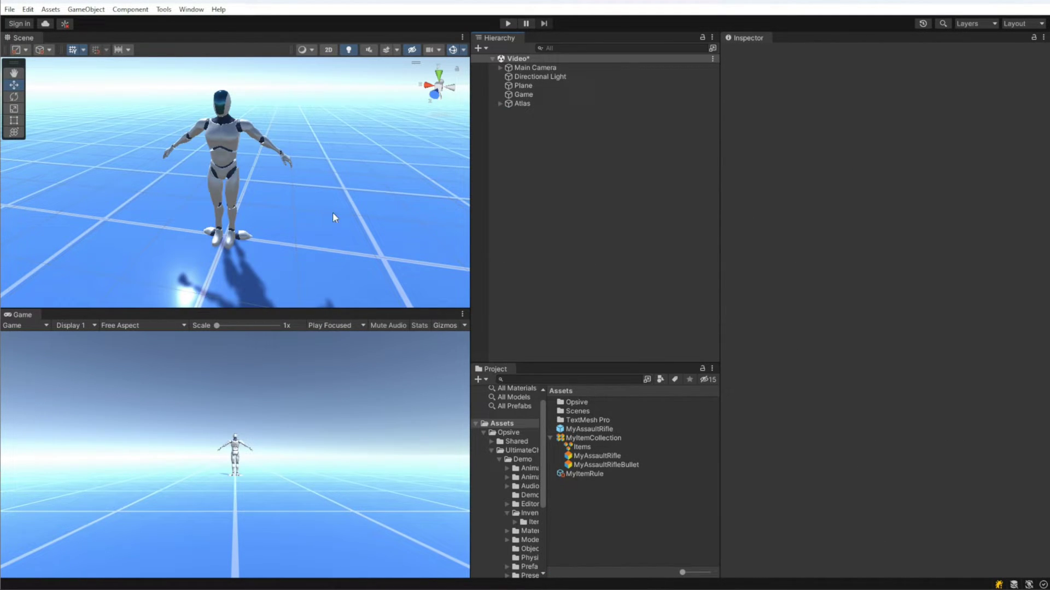
left_click(508, 24)
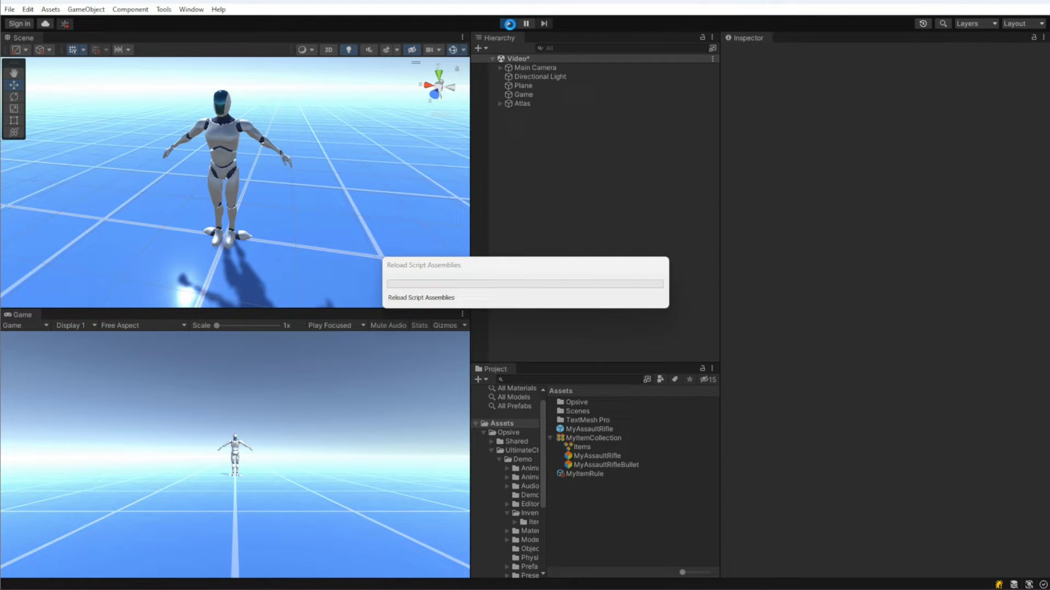
left_click(509, 24)
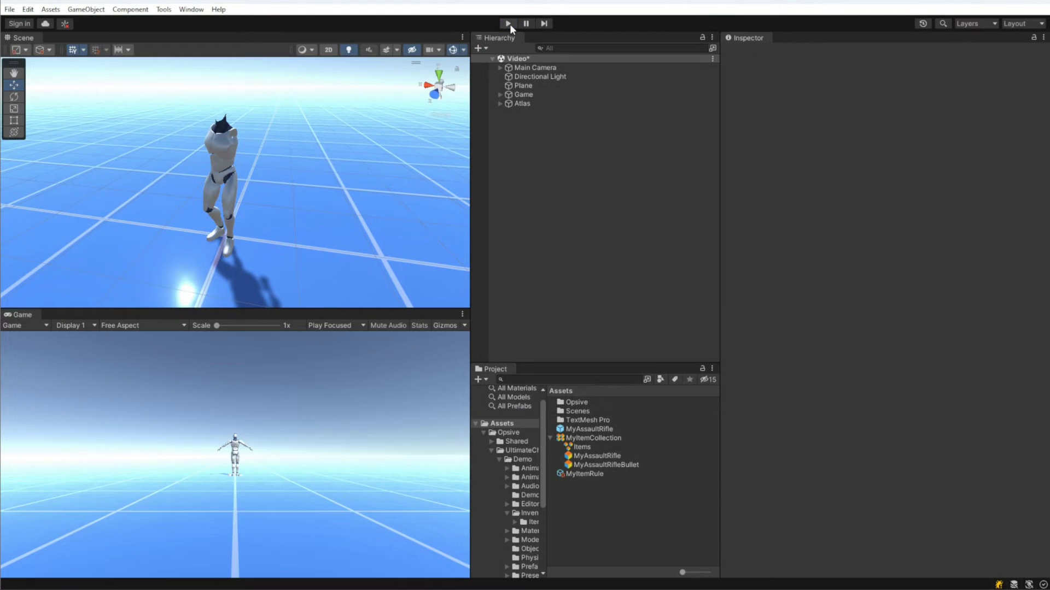
- Select Atlas and remove the old AssaultRifle entry from its default loadout
left_click(552, 105)
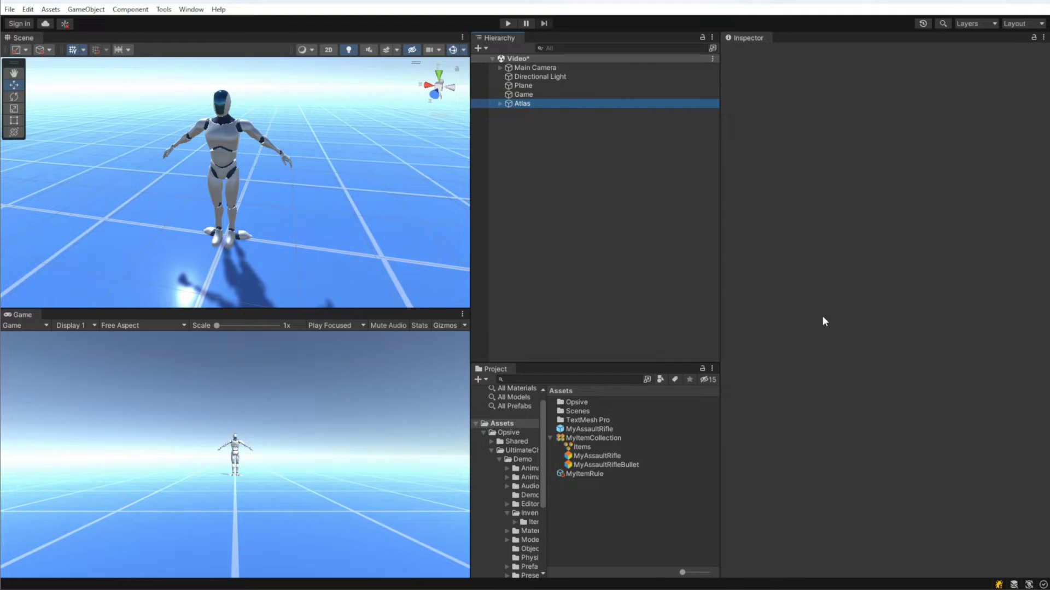
scroll(823, 316, "down", 15)
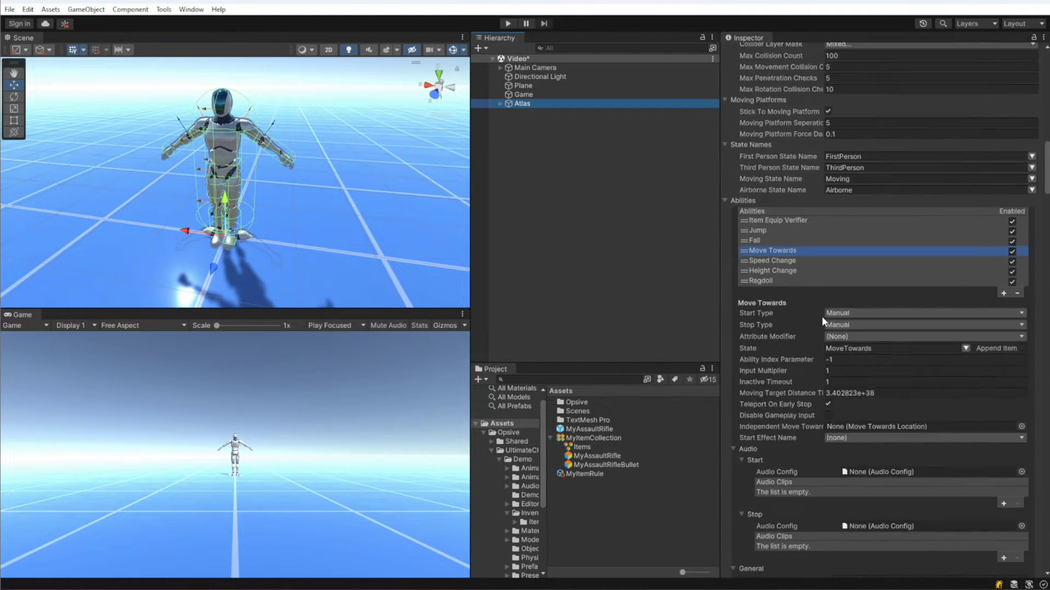
scroll(822, 316, "down", 20)
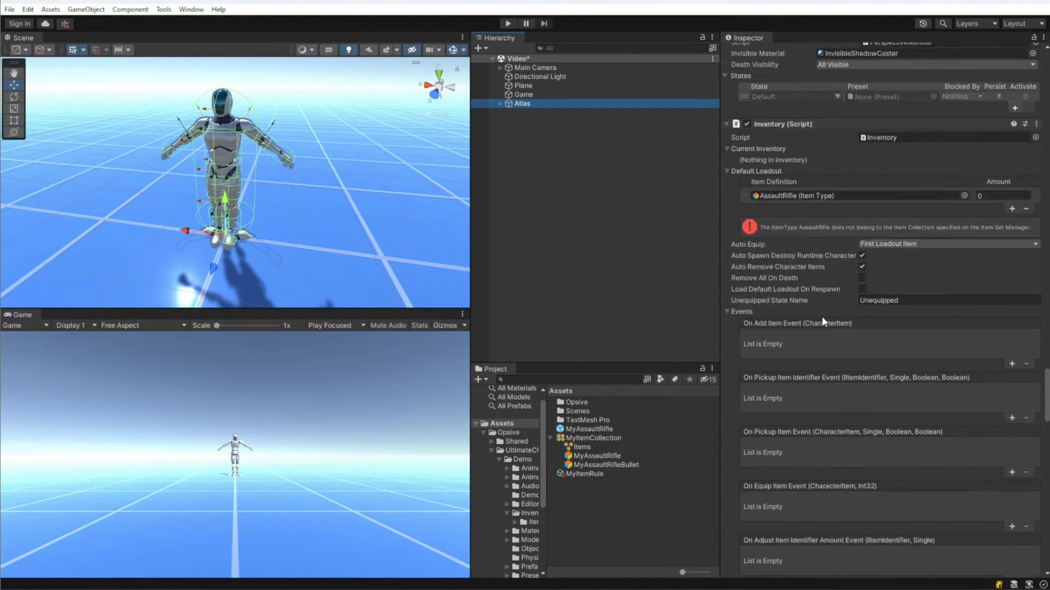
scroll(822, 316, "up", 3)
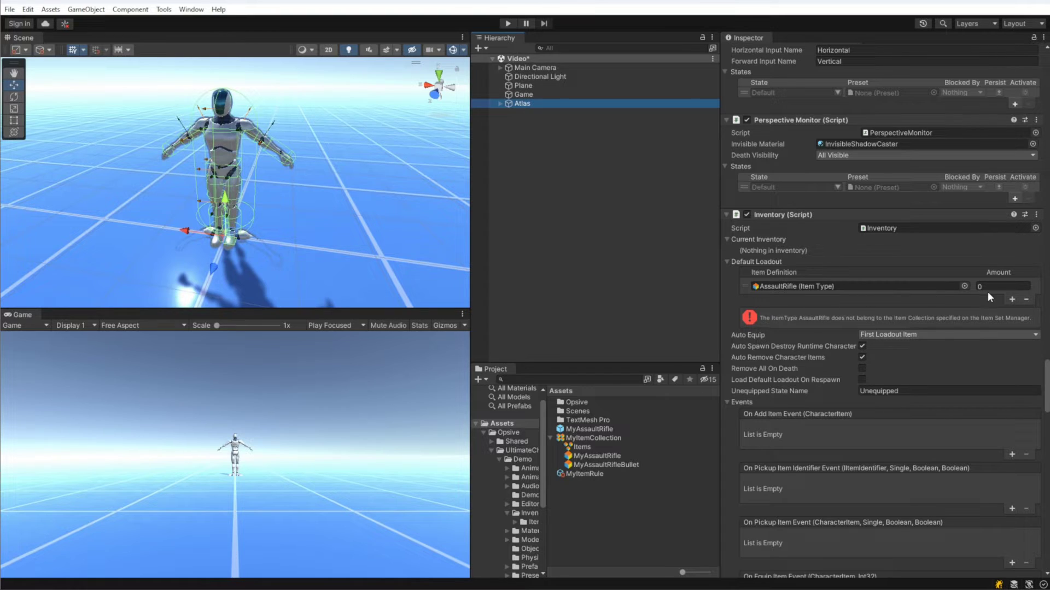
left_click(1033, 287)
left_click(1026, 299)
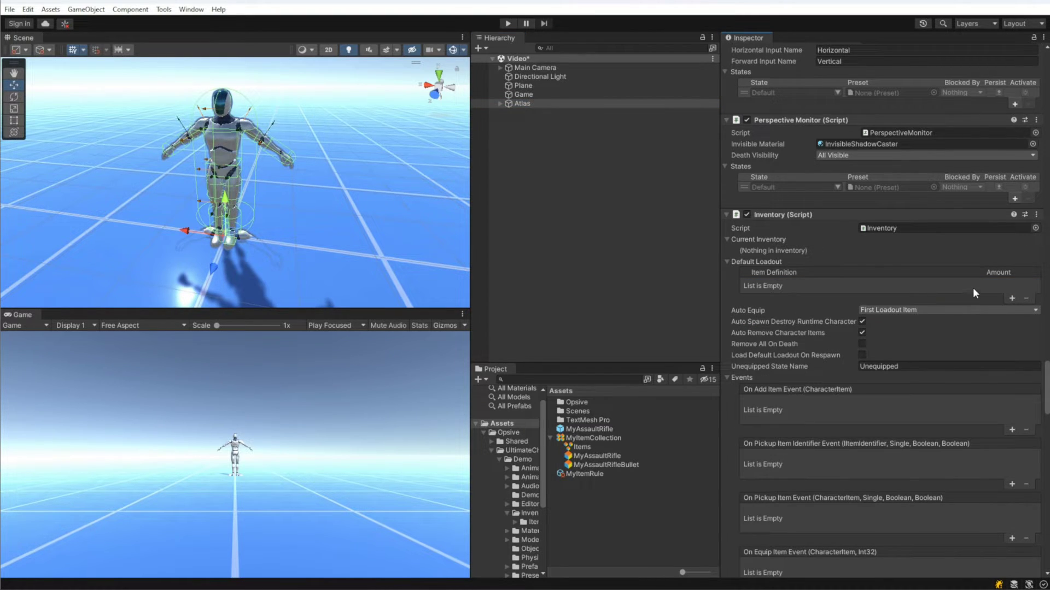
- Add a loadout entry holding MyAssaultRifle with amount 1
left_click(1012, 298)
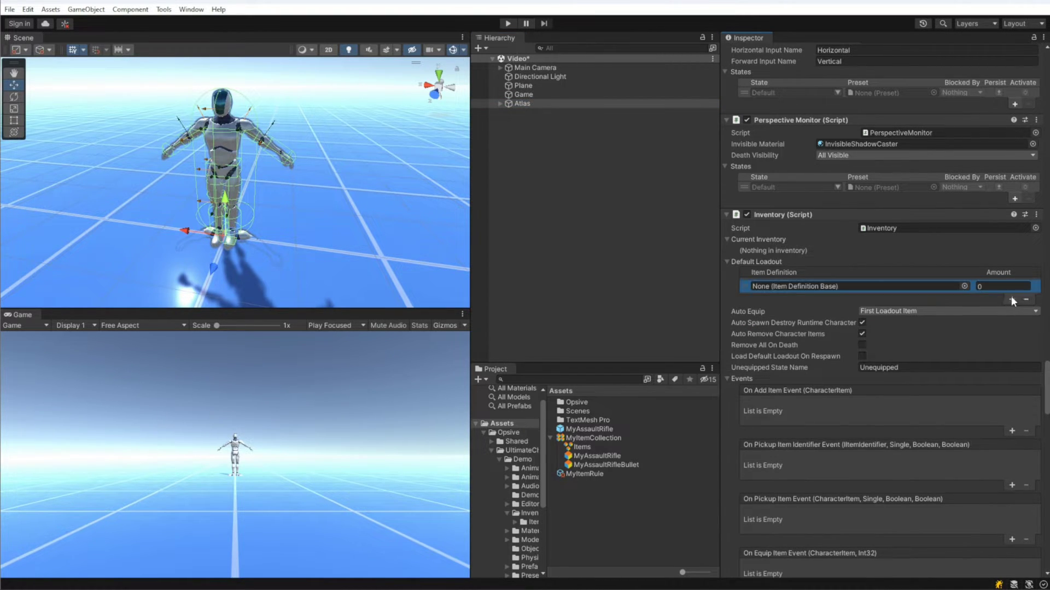
left_click(964, 287)
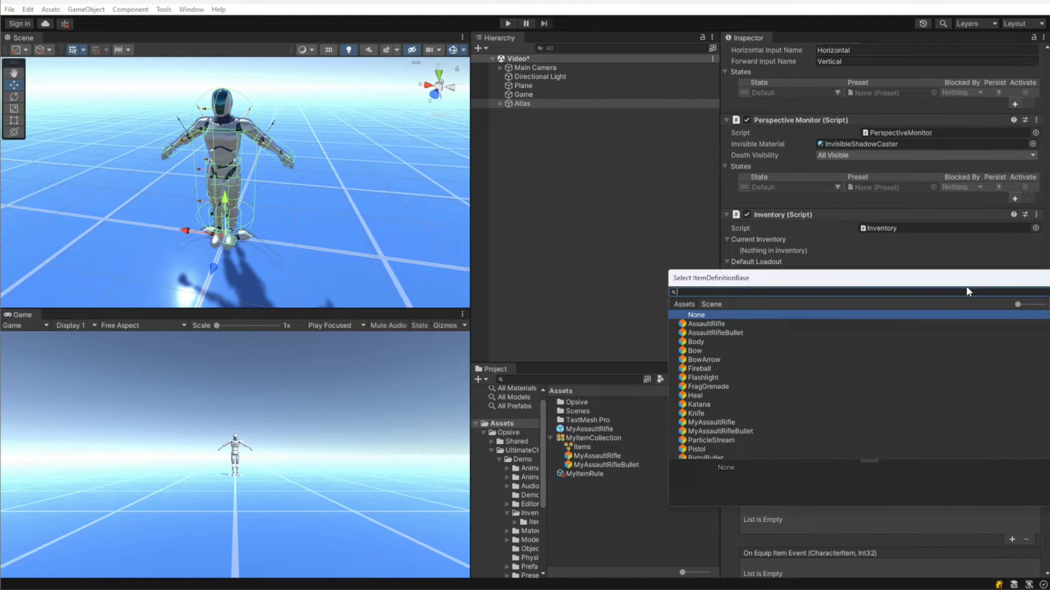
type("mya")
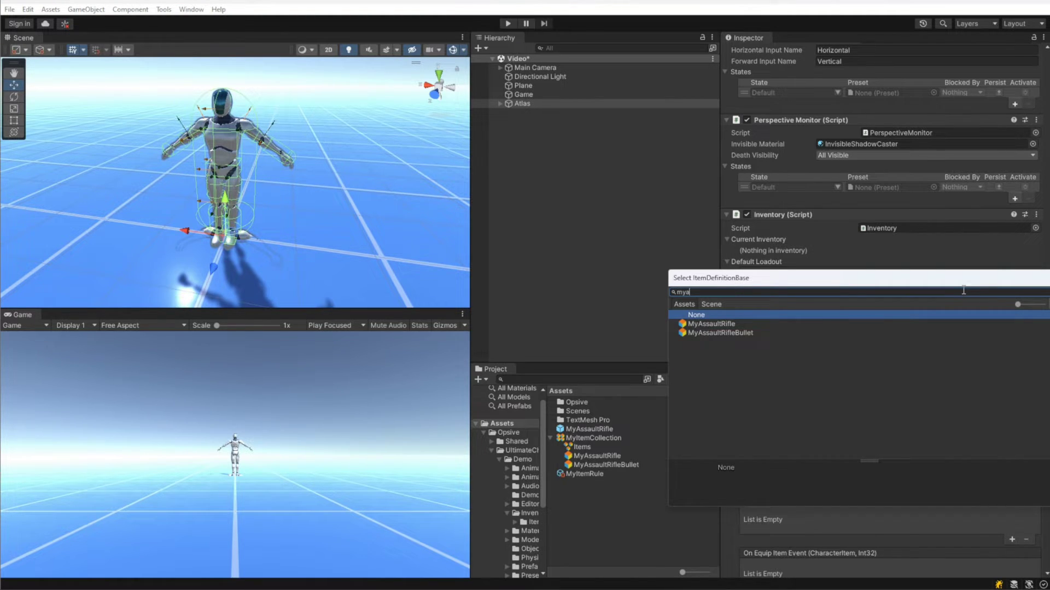
double_click(742, 322)
left_click(991, 286)
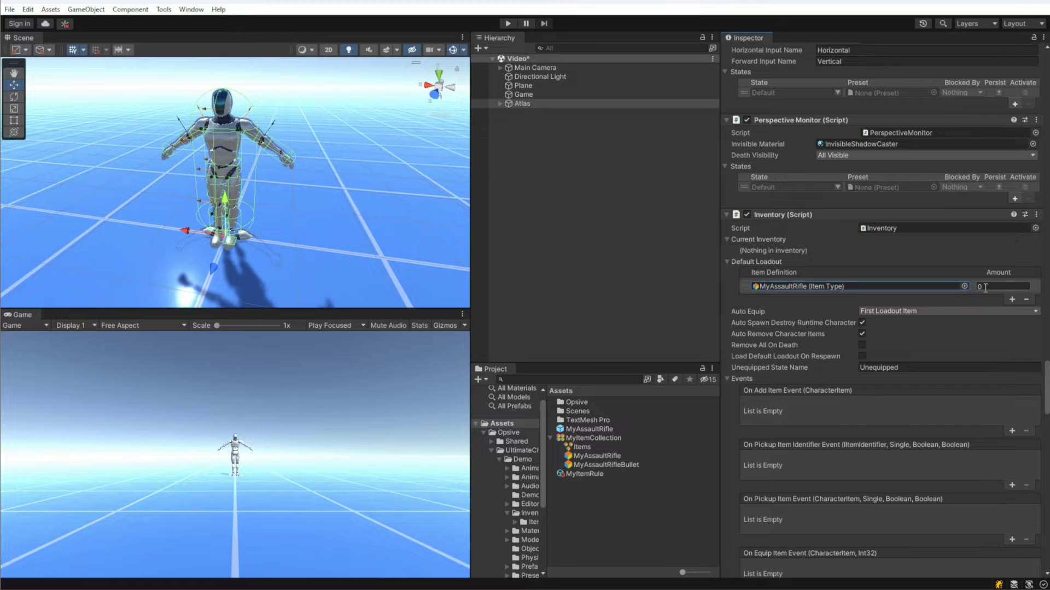
type("1")
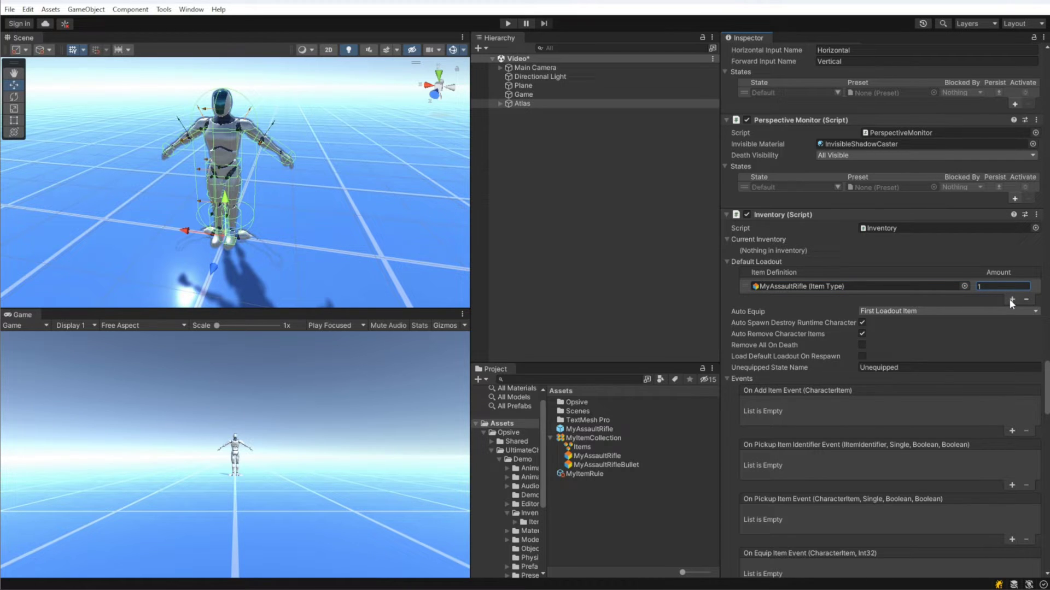
- Add a second loadout entry holding MyAssaultRifleBullet with amount 100
left_click(1012, 299)
left_click(964, 299)
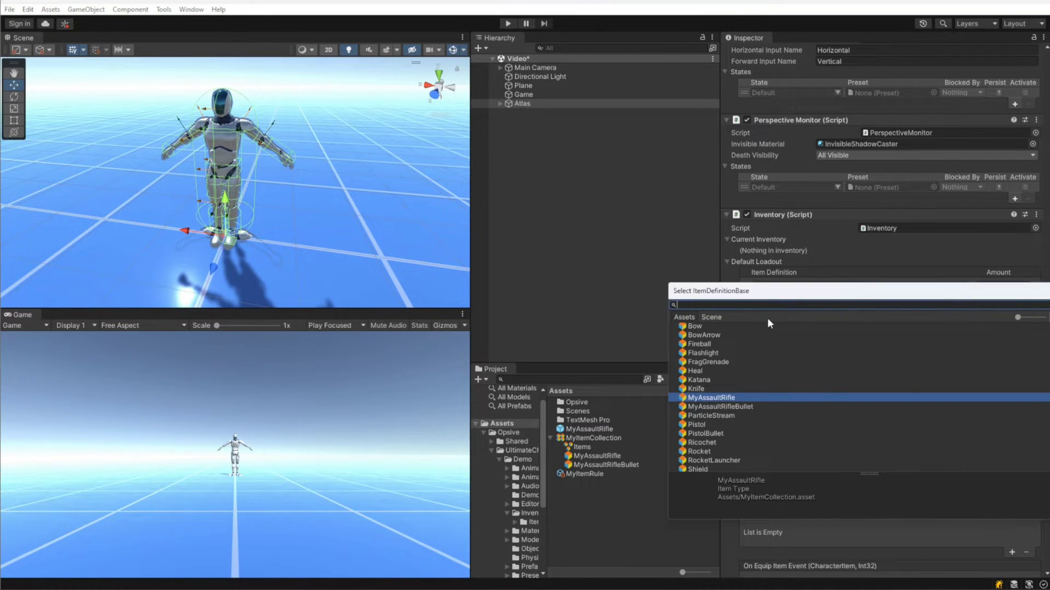
double_click(740, 406)
left_click(996, 299)
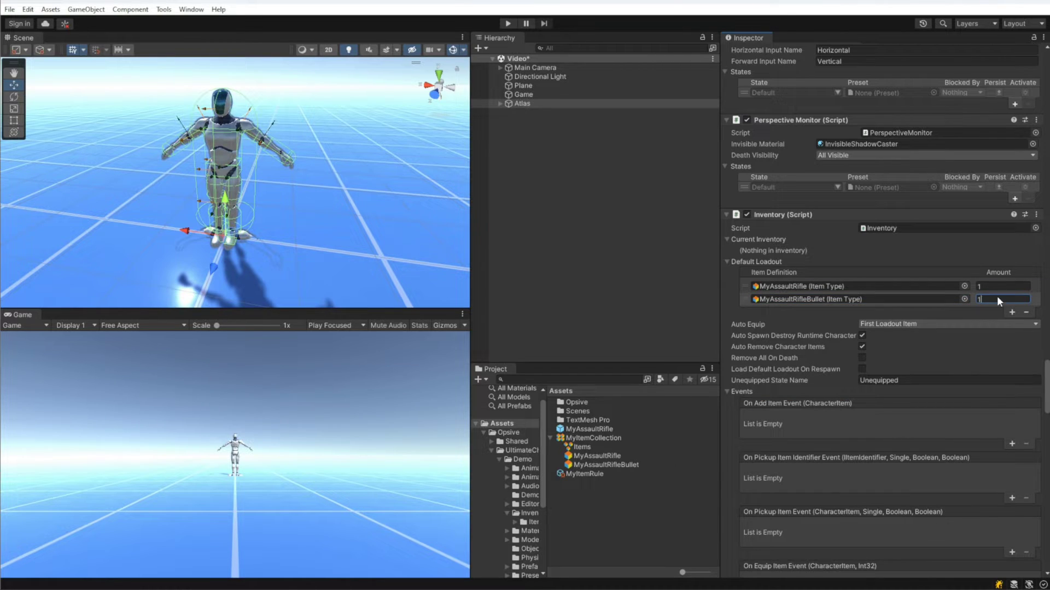
type("100")
- Check MyAssaultRifle in MyItemCollection's Item Type Manager, close it, and enter Play mode
left_click(614, 436)
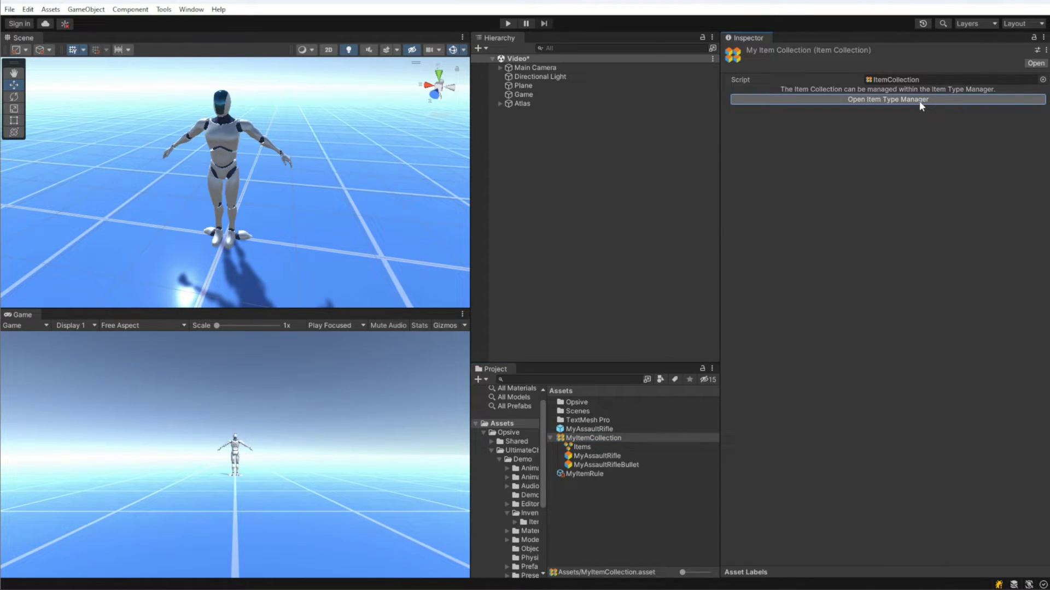
left_click(922, 104)
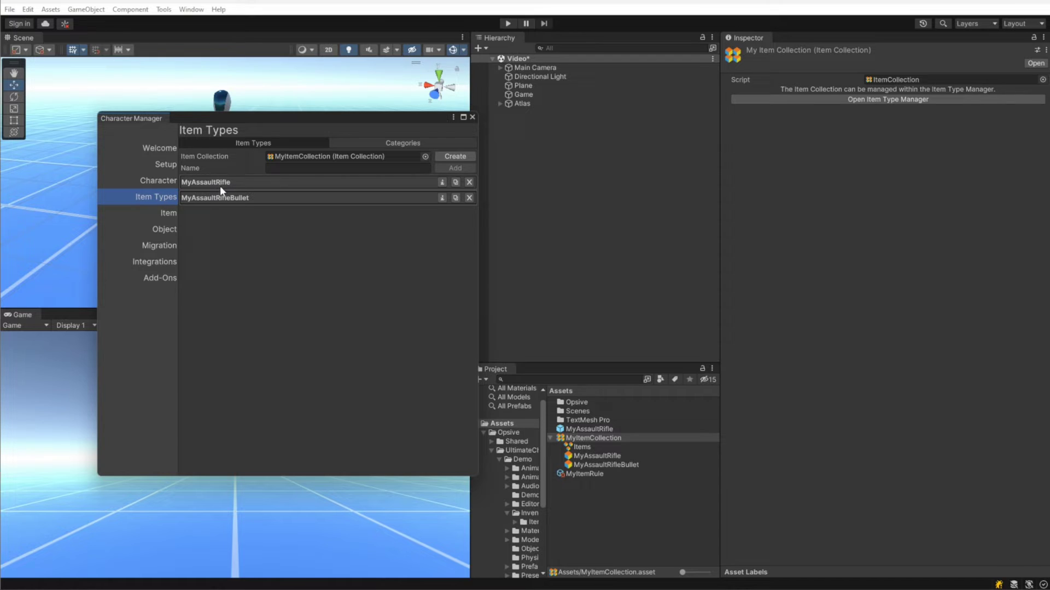
left_click(220, 182)
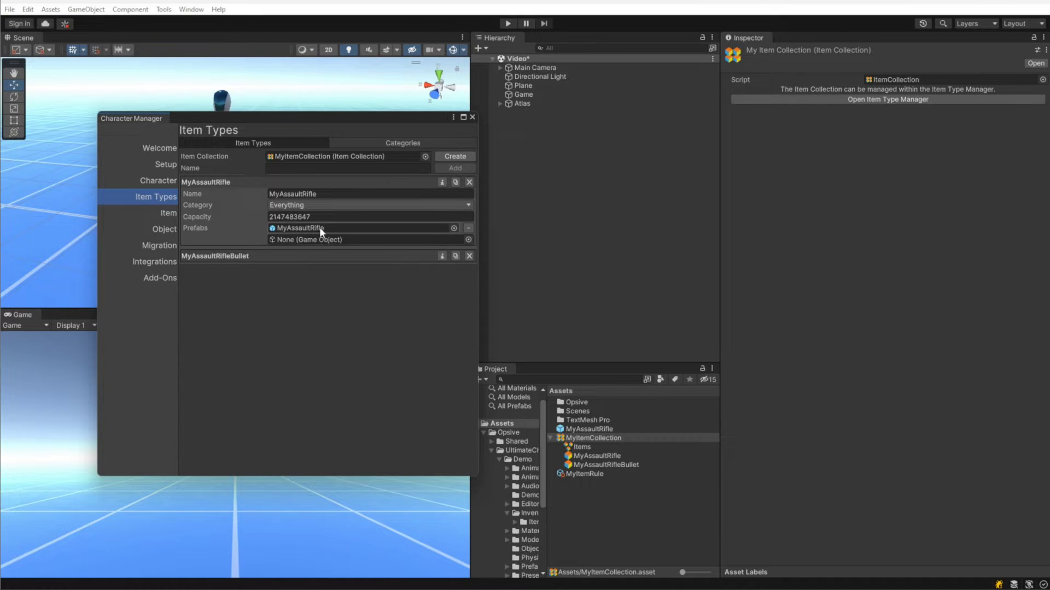
left_click(472, 118)
left_click(508, 24)
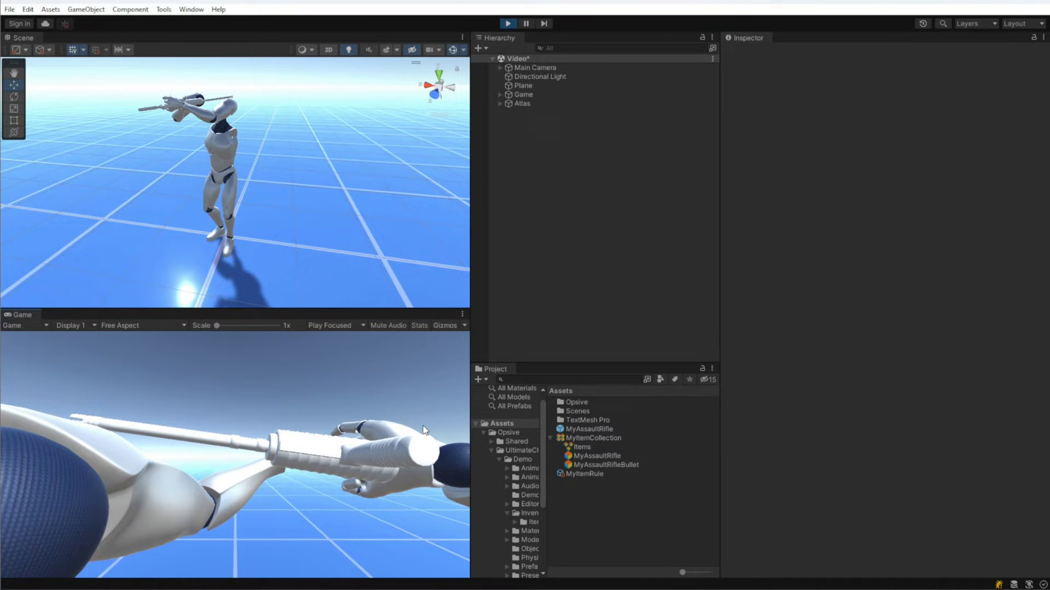
- Pan and zoom the Scene view around Atlas, then focus the Game view to inspect the held rifle
middle_click_drag(201, 206, 235, 180)
scroll(234, 177, "up", 3)
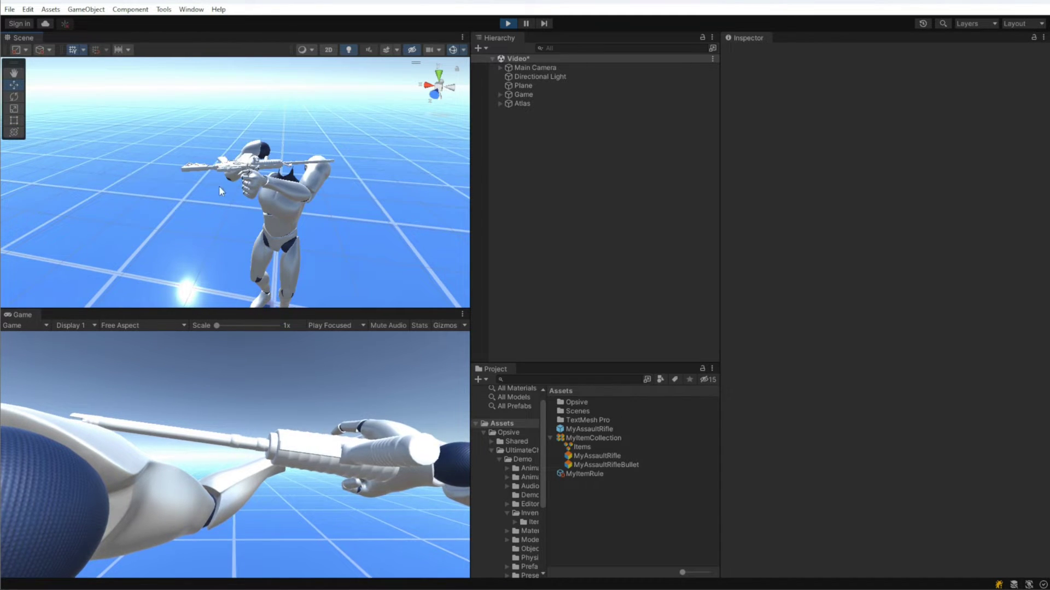
middle_click_drag(219, 186, 240, 174)
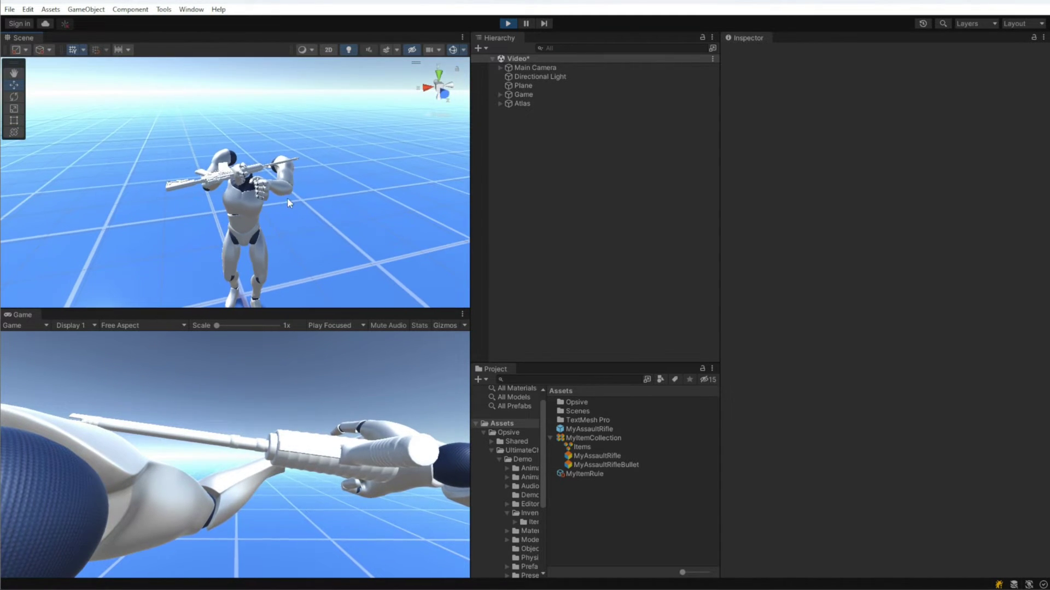
middle_click_drag(300, 244, 281, 179)
scroll(284, 186, "down", 3)
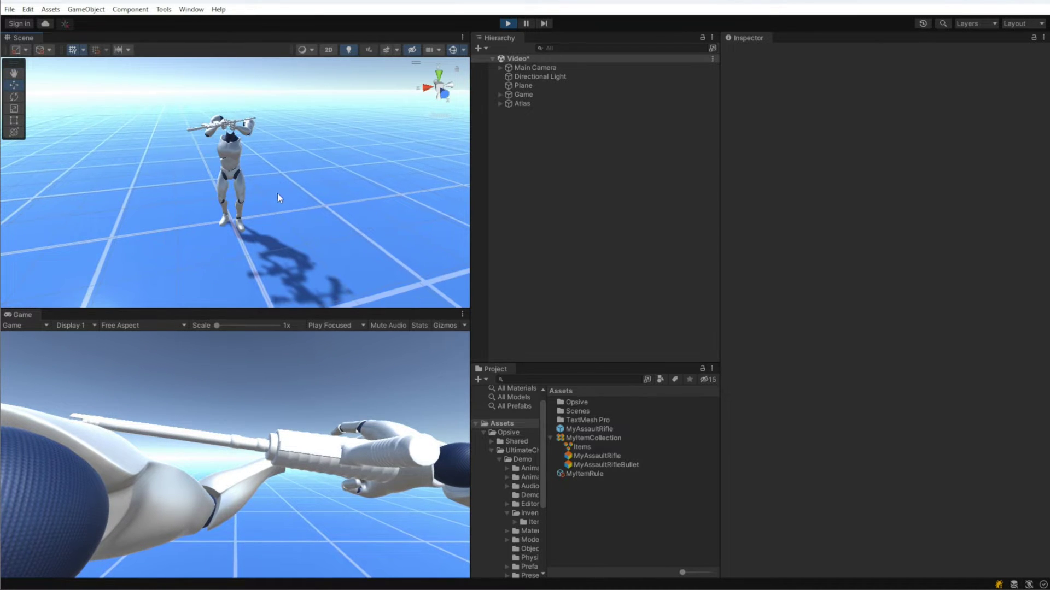
scroll(281, 169, "up", 3)
scroll(281, 178, "up", 1)
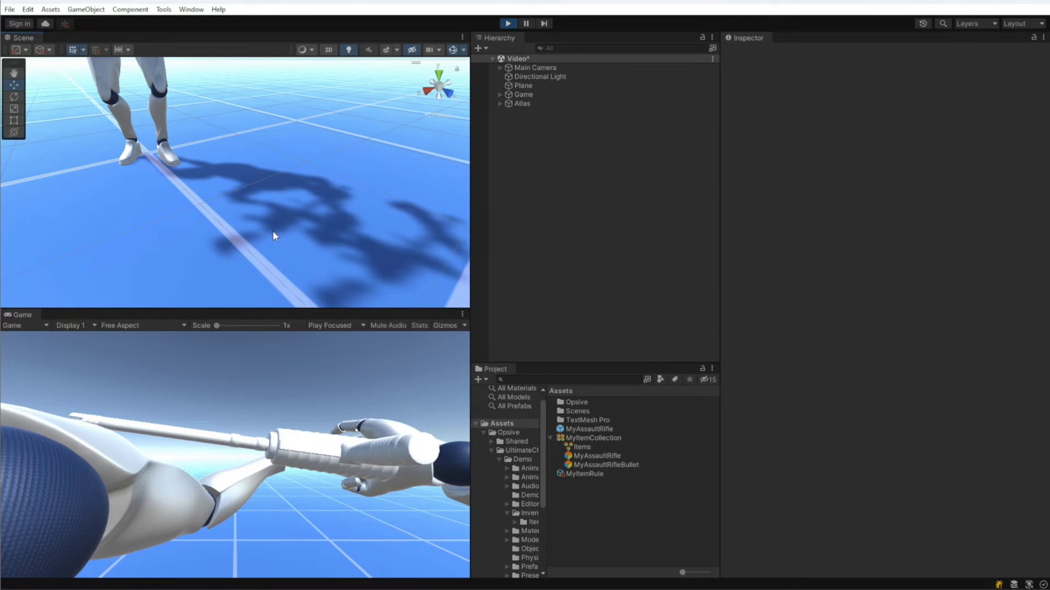
left_click(293, 373)
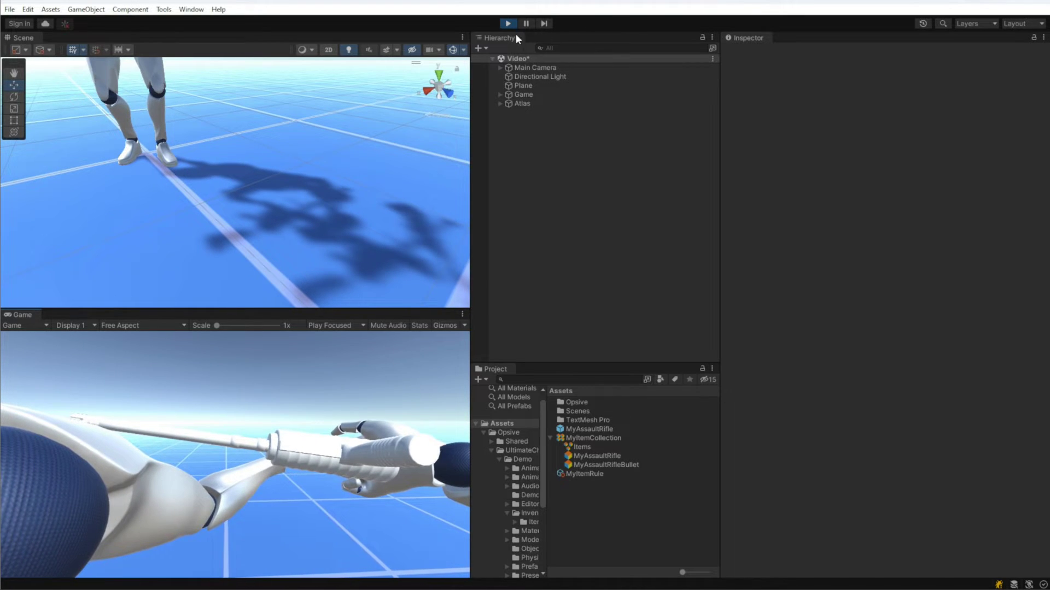
- Stop Play mode and reframe the character in the Scene view
left_click(508, 23)
middle_click_drag(174, 112, 271, 306)
scroll(274, 183, "up", 2)
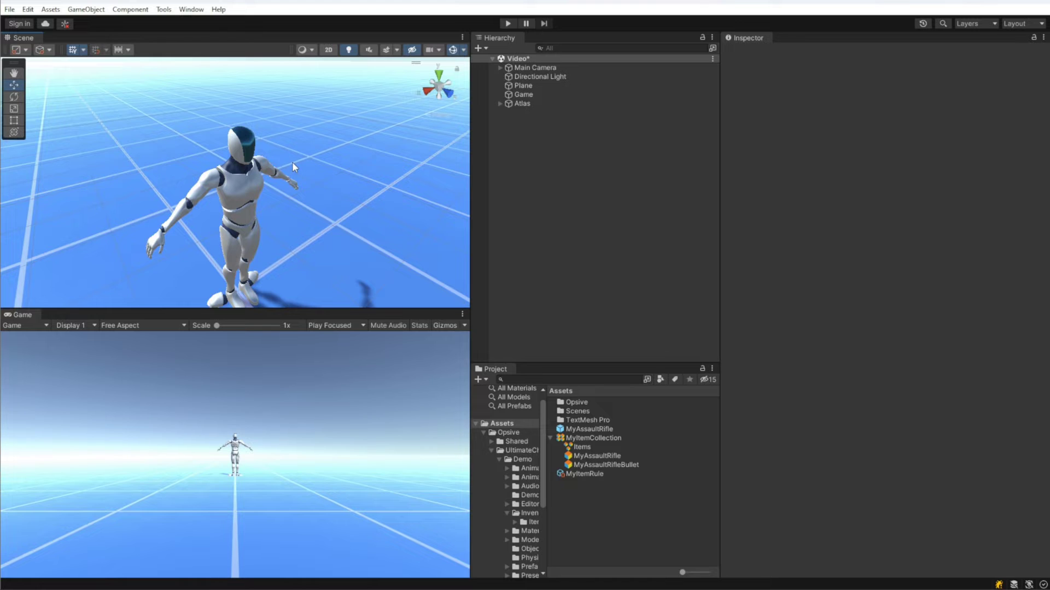
middle_click_drag(290, 214, 298, 54)
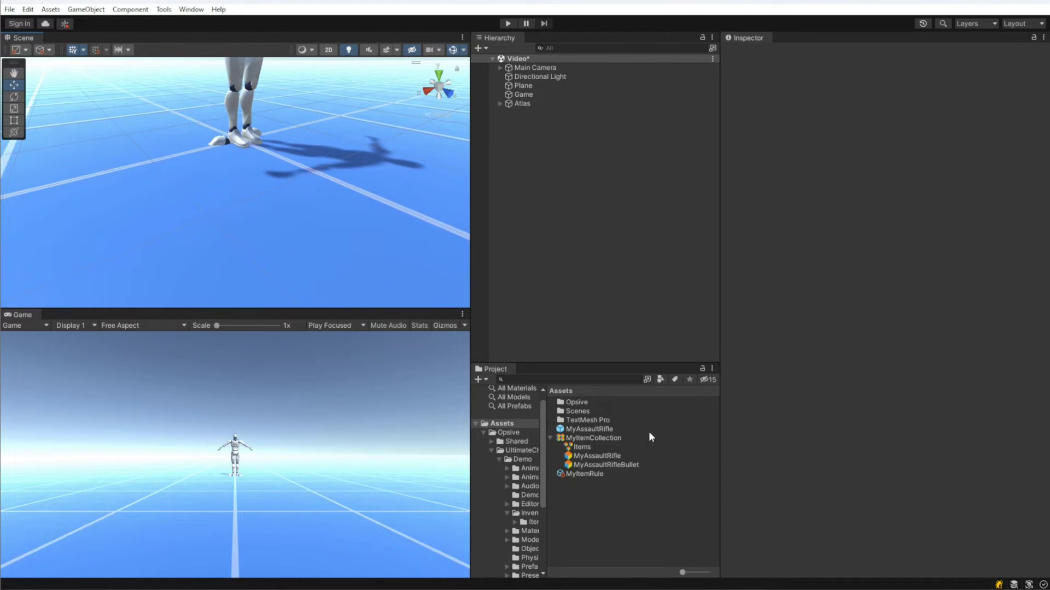
- Show the MyAssaultRifle prefab's First Person Perspective Item settings, with Visible Item FirstPersonMyAssaultRifle
left_click(618, 430)
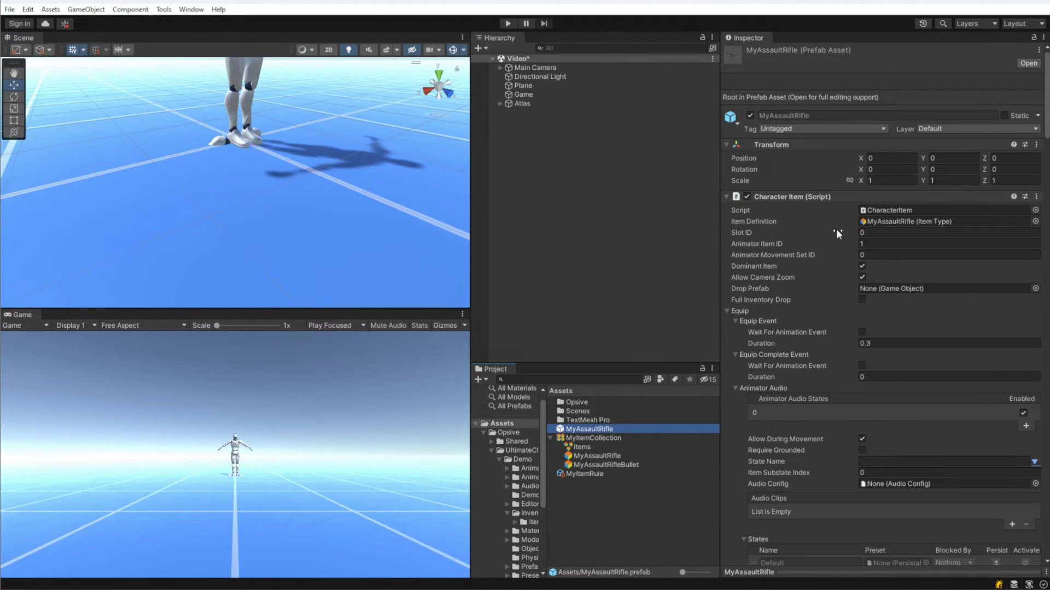
scroll(845, 387, "down", 15)
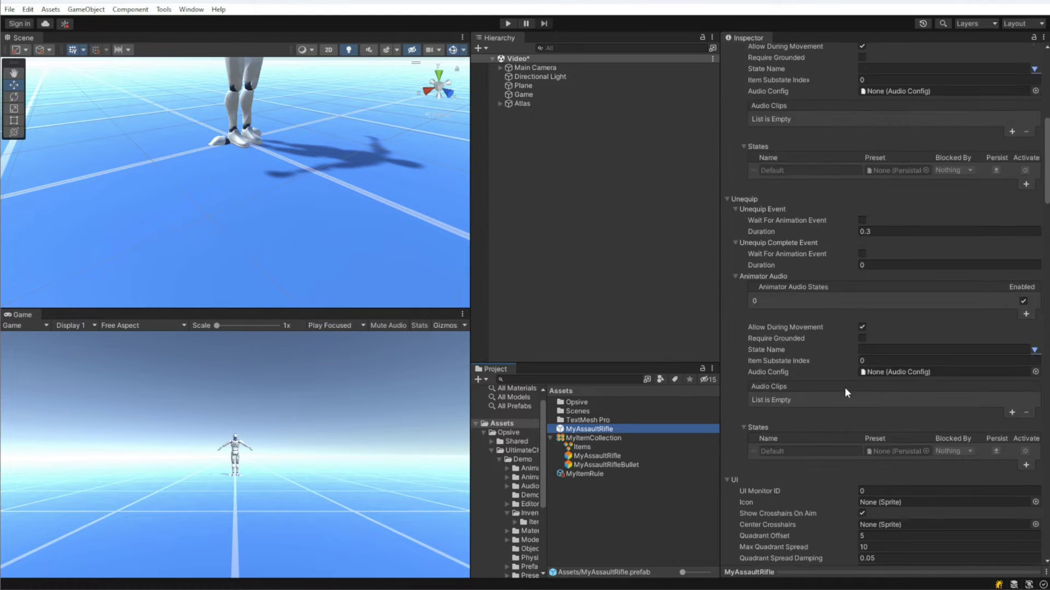
scroll(845, 387, "down", 3)
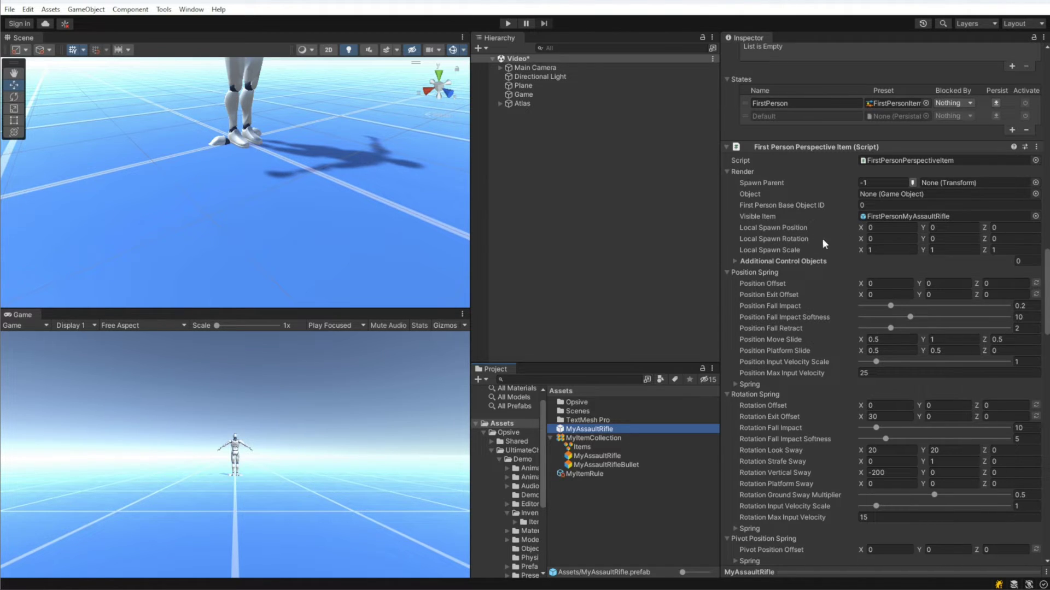
- Enter Play mode and select the FirstPersonMyAssaultRifle object Atlas is holding
left_click(508, 24)
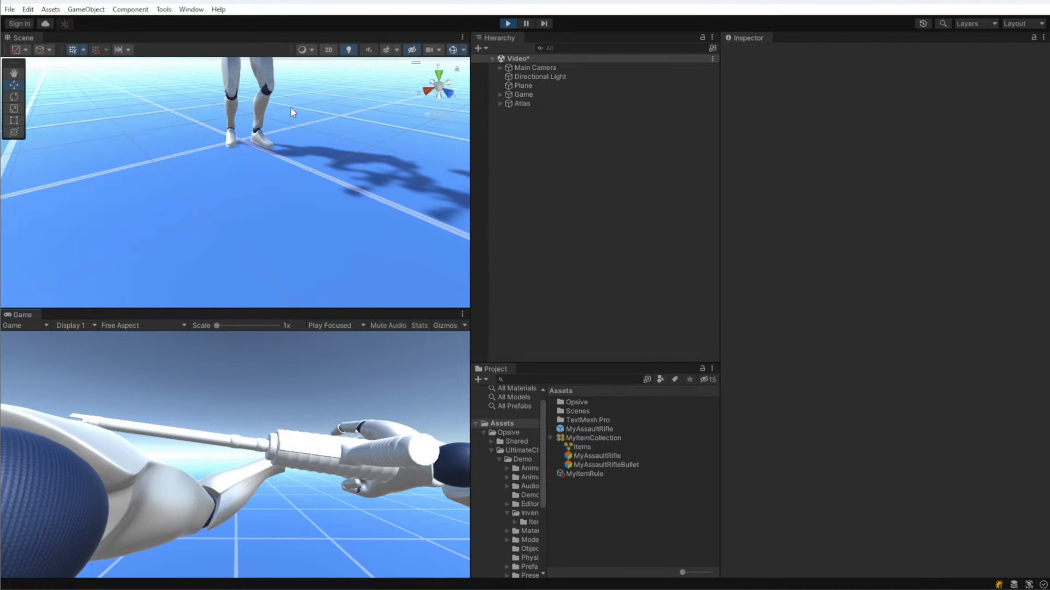
middle_click_drag(290, 107, 270, 156)
left_click(270, 156)
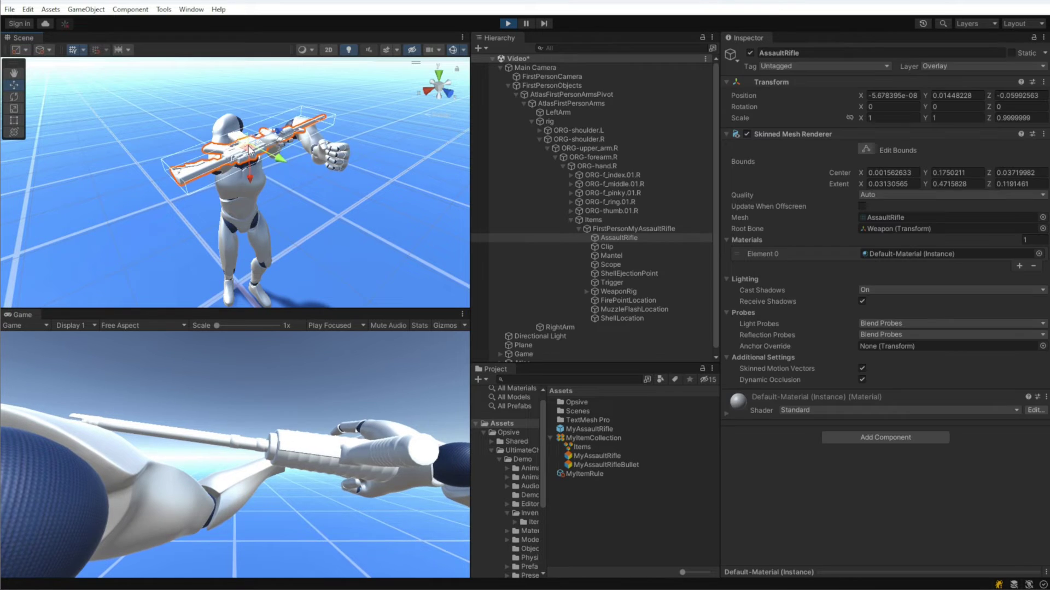
left_click(608, 228)
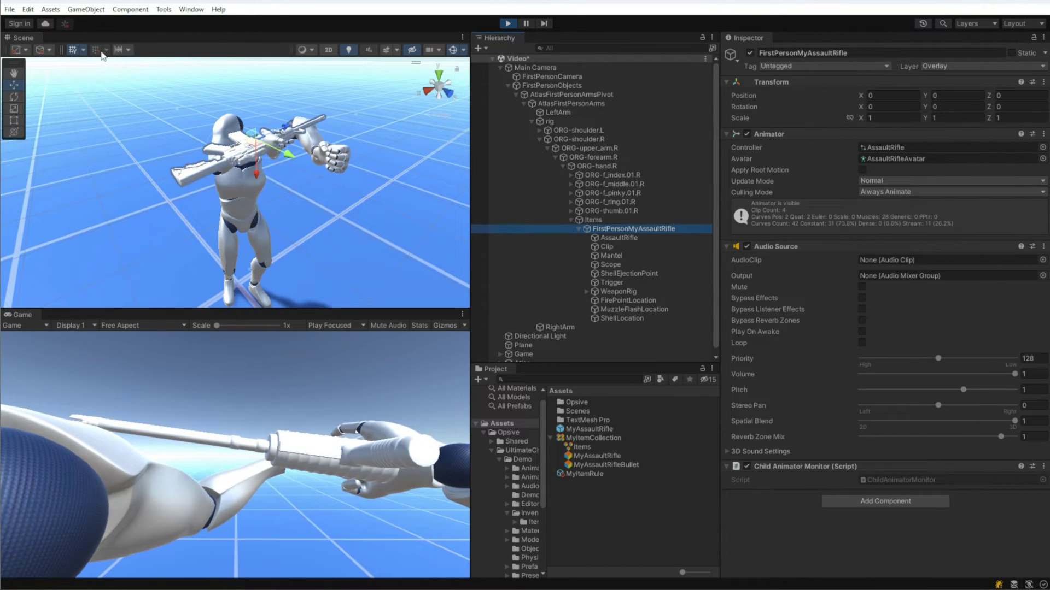
- Rotate and move the first-person rifle into the hands, reaching rotation -74.281, 6.223, 83.493
left_click(13, 97)
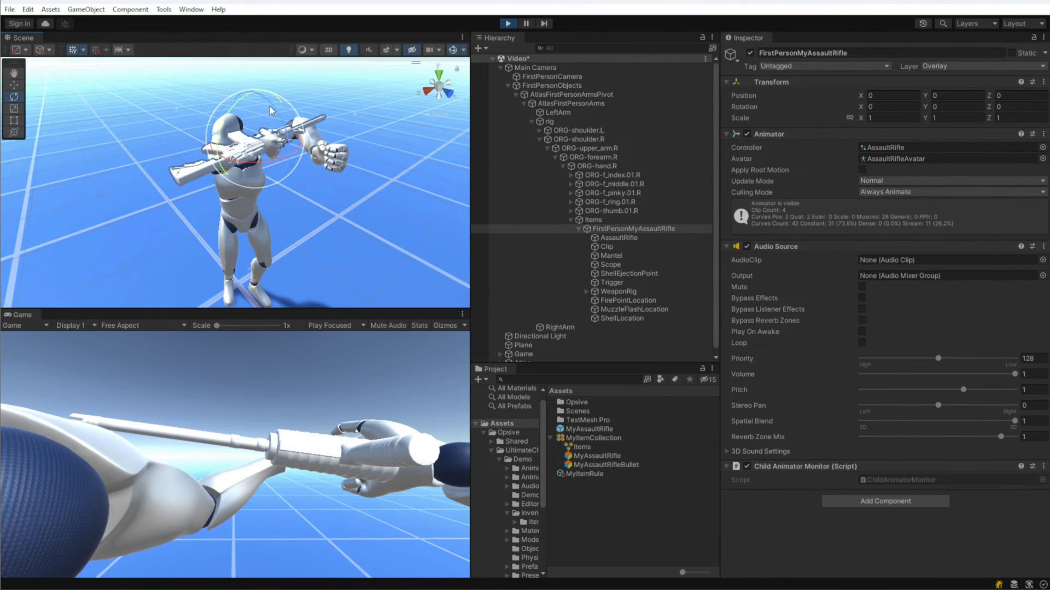
left_click_drag(270, 106, 137, 142)
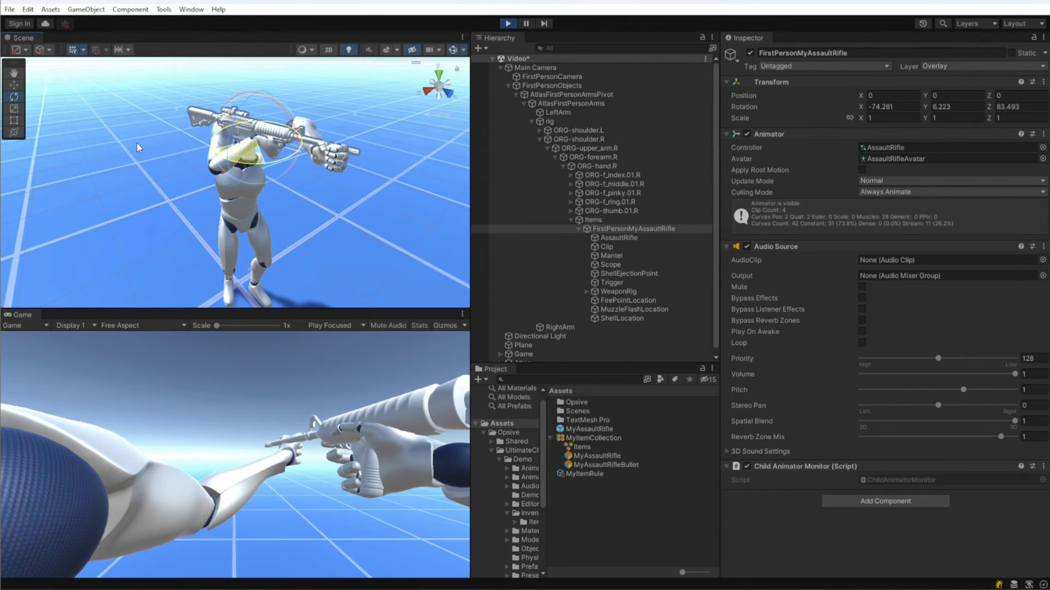
key("w")
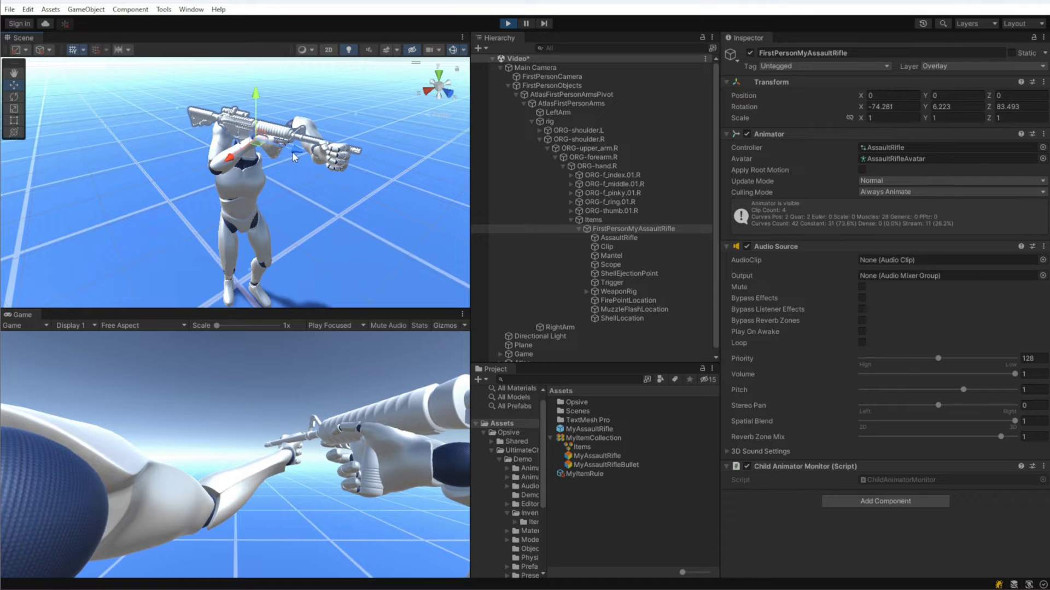
mouse_move(294, 157)
left_mouse_down()
mouse_move(303, 115)
mouse_move(284, 166)
left_mouse_up()
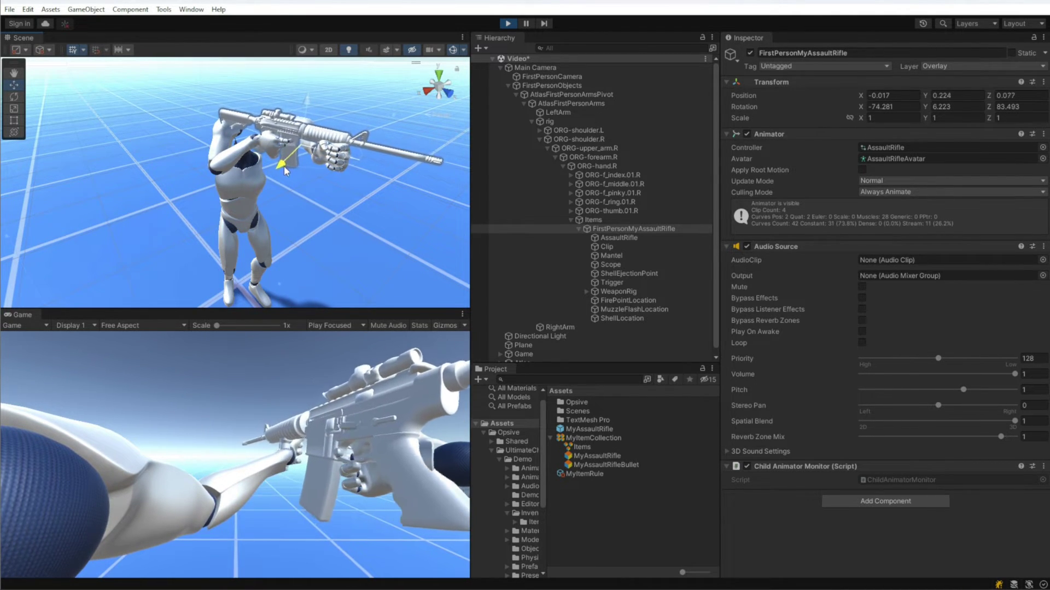
- Stop Play mode and bring up the MyAssaultRifle prefab's perspective item settings
left_click(507, 24)
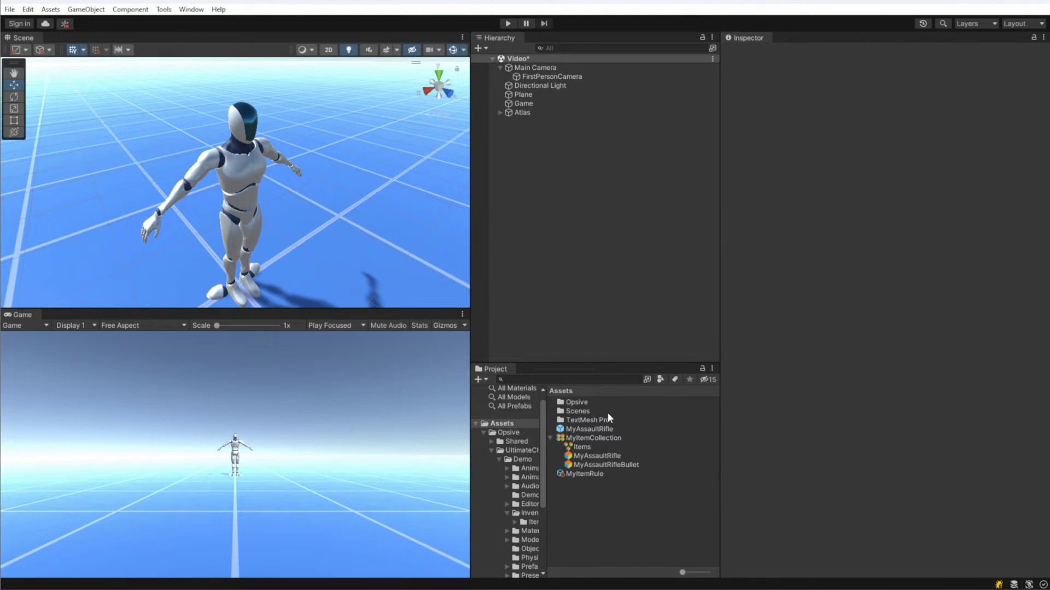
left_click(589, 429)
scroll(833, 330, "down", 15)
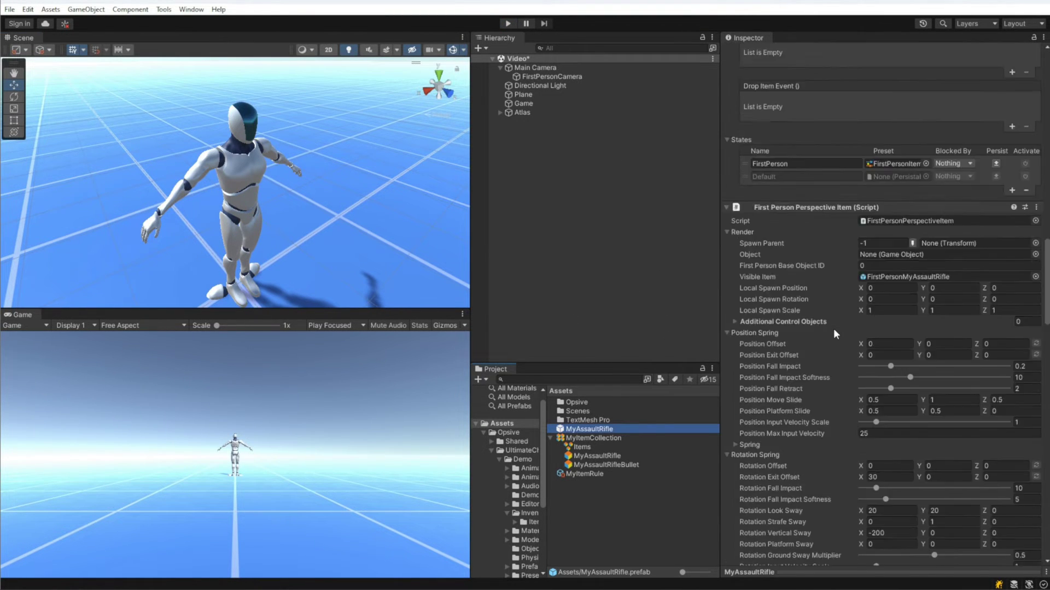
scroll(833, 329, "down", 15)
scroll(834, 329, "up", 15)
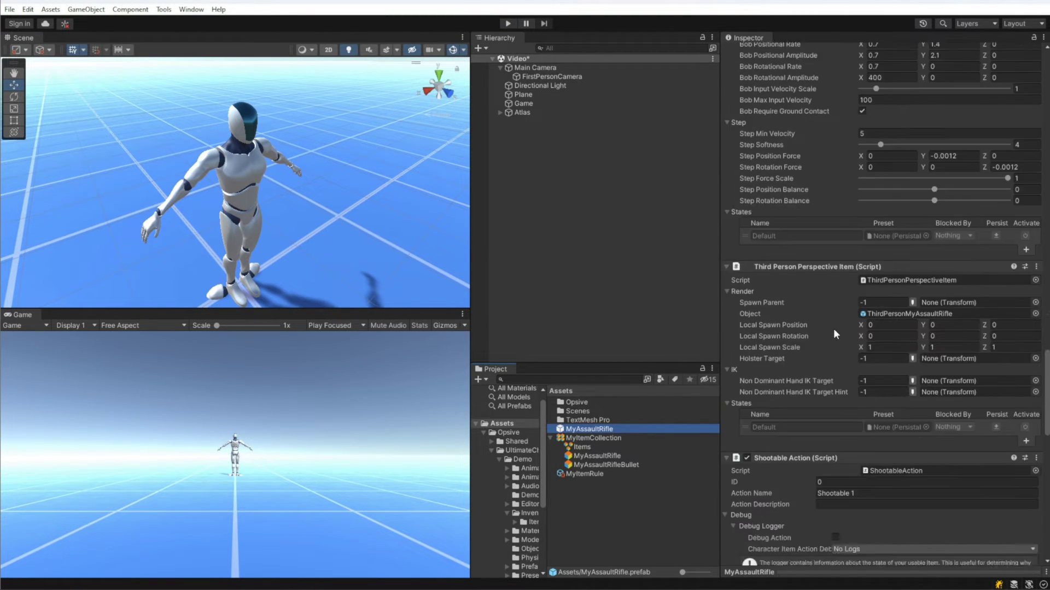
scroll(833, 329, "up", 10)
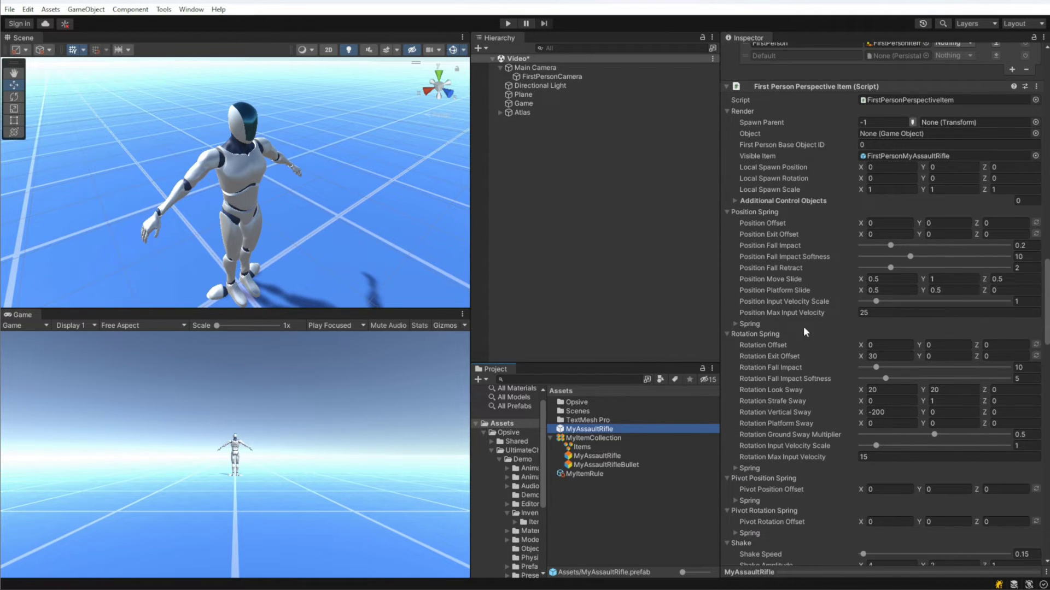
- Set first-person Local Spawn Position to -0.0584, 0.3169, 0.0471 and rotation X -84.654, Z 179.095
left_click(881, 169)
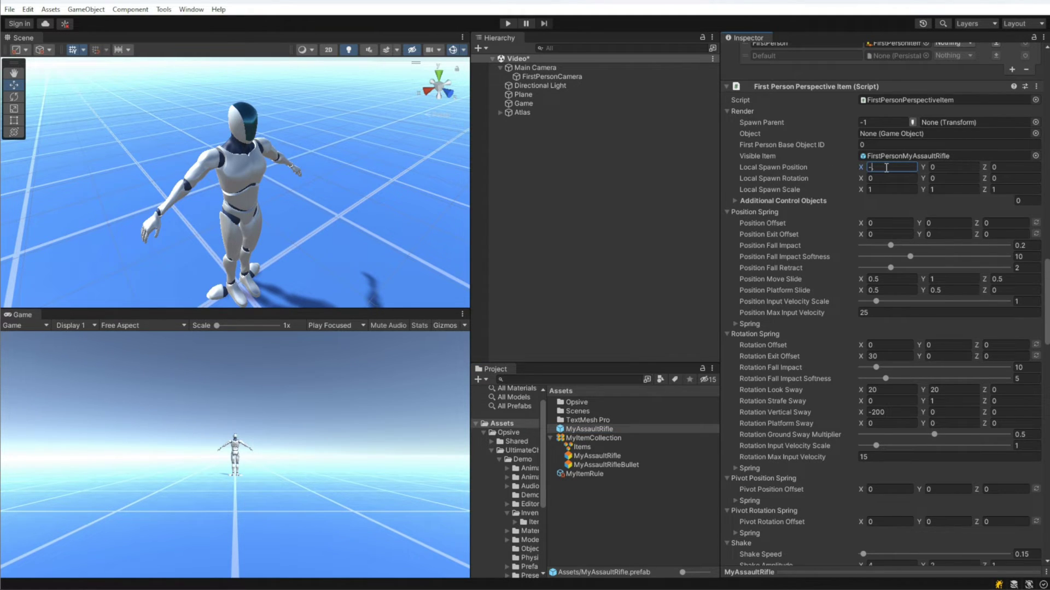
type("-0.0584")
key("Tab")
type(".3169")
key("Tab")
type(".0471")
key("Tab")
type("-84.654")
key("Tab")
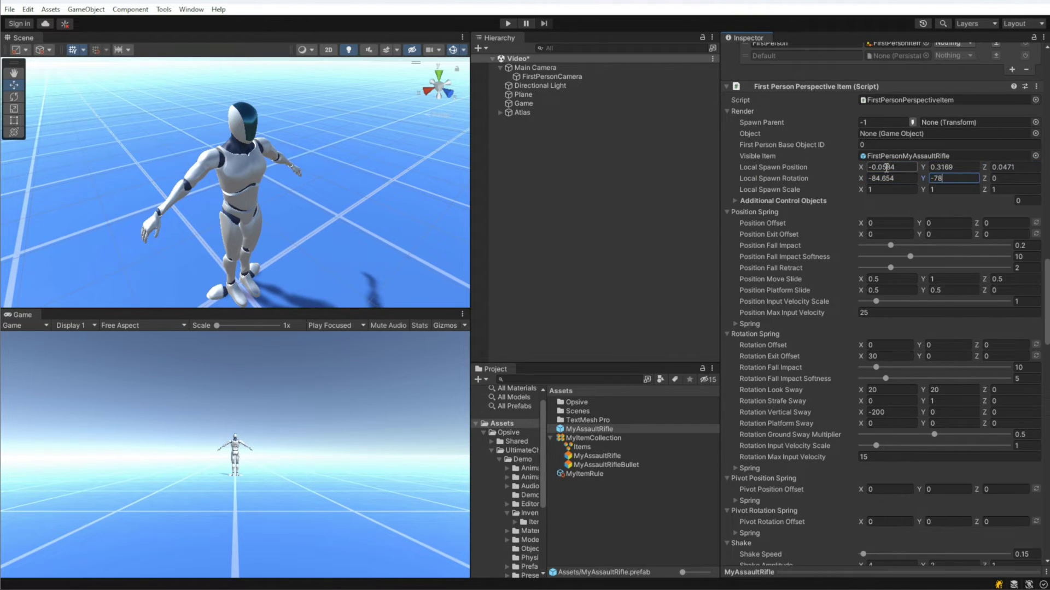
key("Tab")
type("179.095")
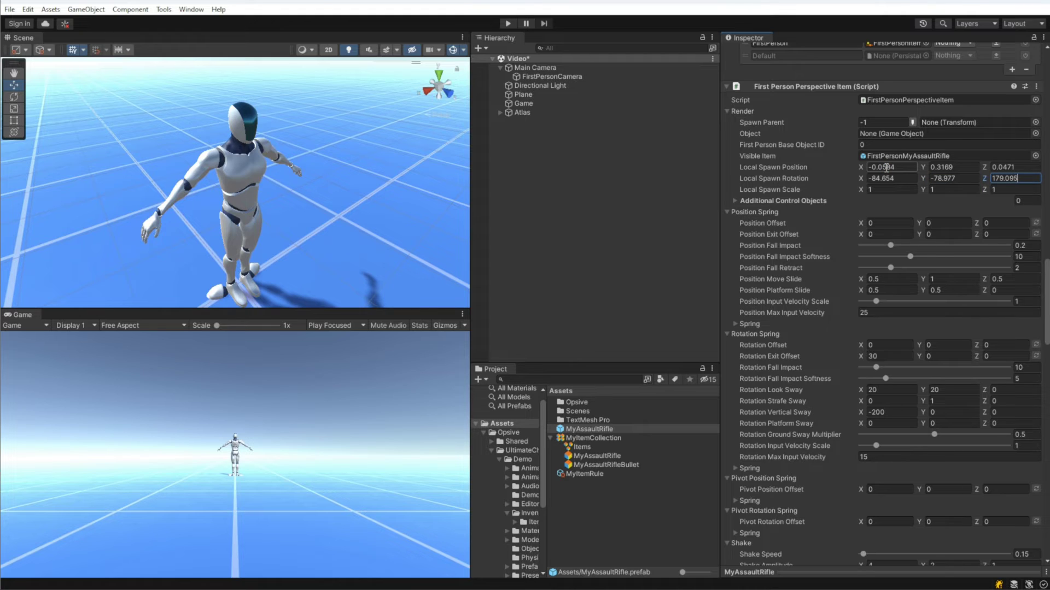
- Set third-person spawn position -0.0613, 0.3117, 0.0185 and rotation -81.75, -129.705, 229.525
scroll(825, 317, "down", 20)
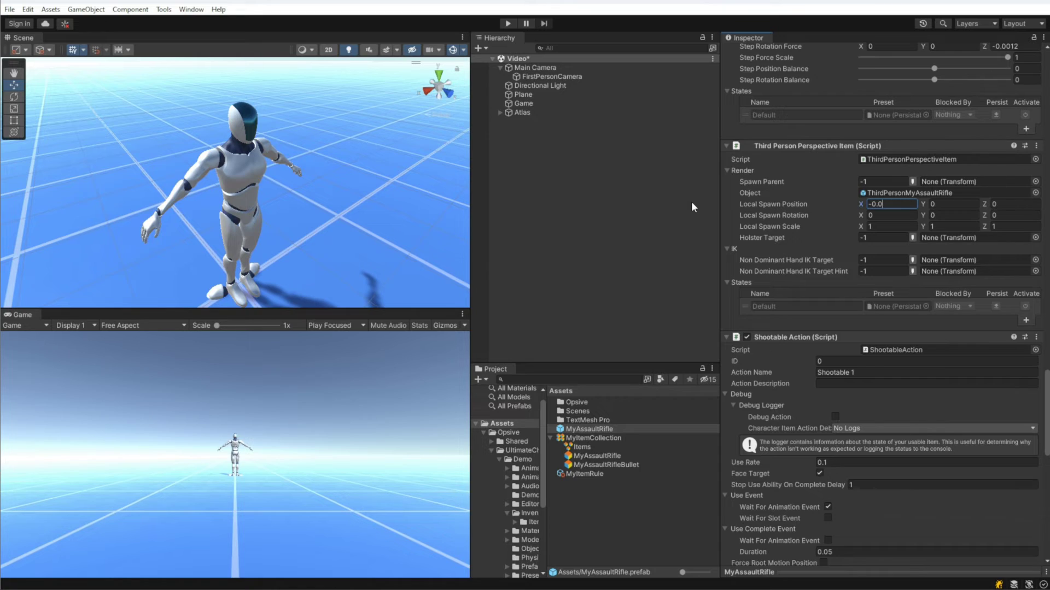
type("613")
key("Tab")
type("0.3117")
key("Tab")
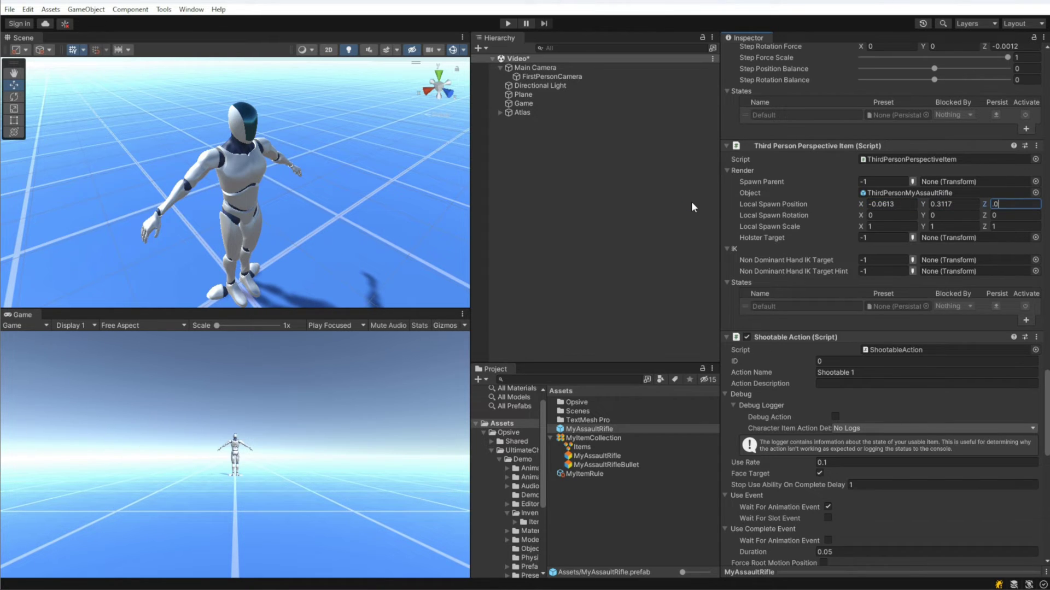
type("0.0185")
key("Tab")
type("-81.75")
key("Tab")
type("-129.705")
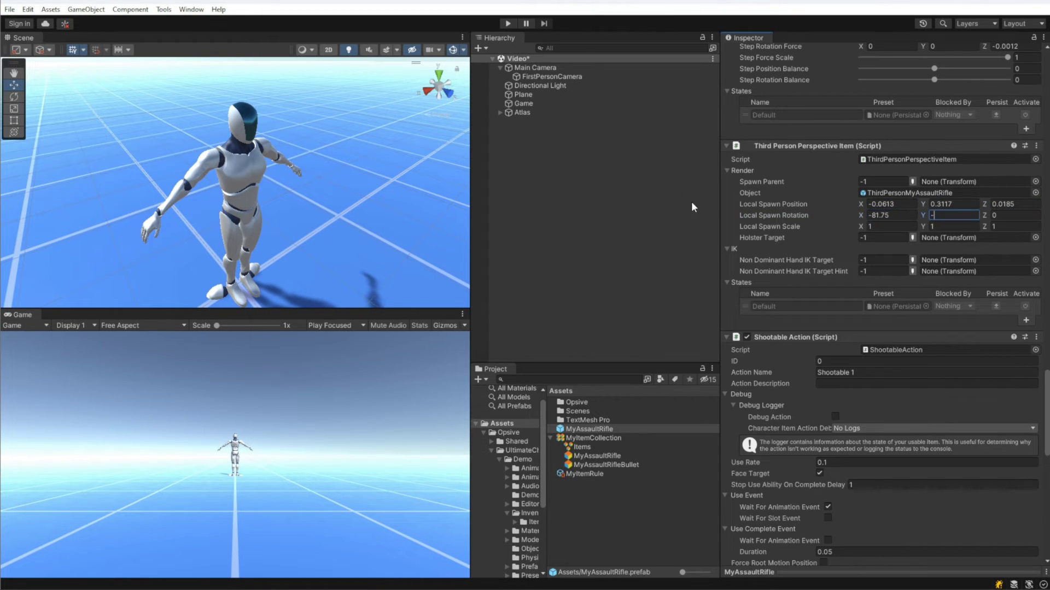
key("Tab")
type("22.705")
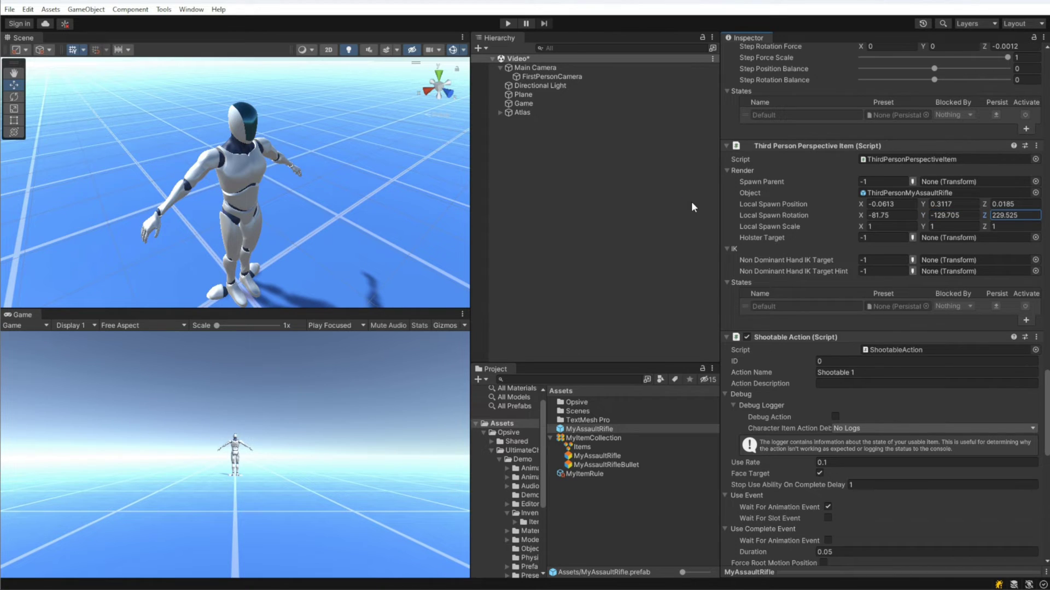
left_click(656, 260)
- Enter Play mode and zoom the Scene view out to frame Atlas
left_click(507, 24)
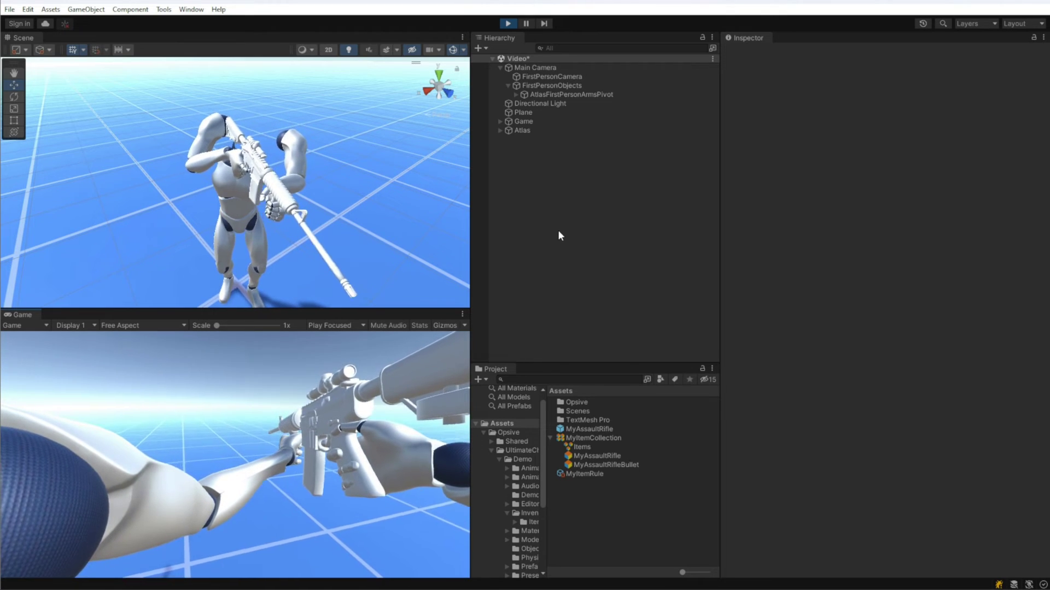
scroll(286, 184, "down", 5)
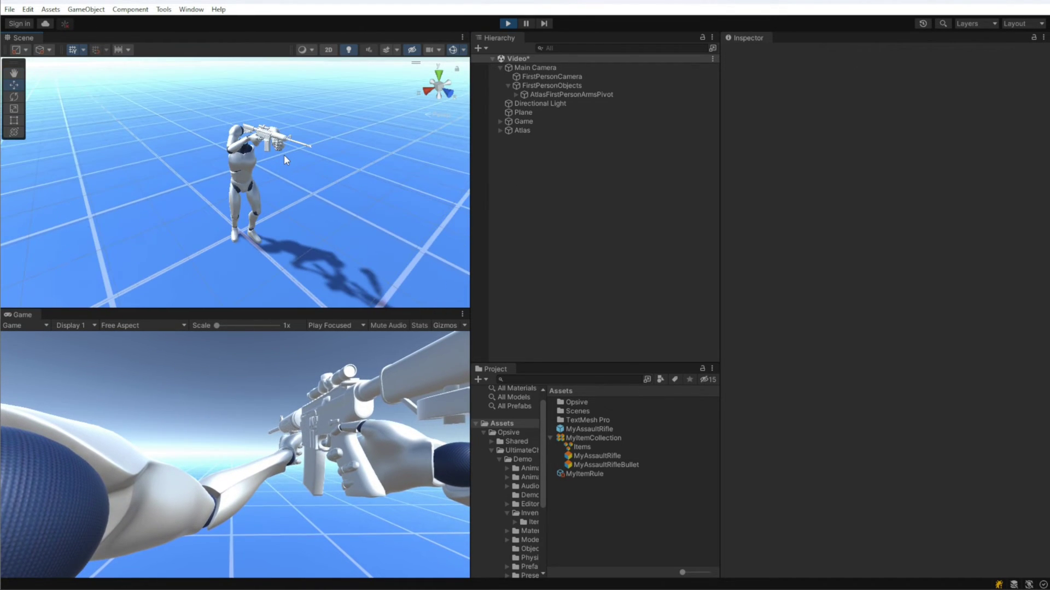
middle_click_drag(283, 154, 225, 160)
scroll(225, 159, "up", 2)
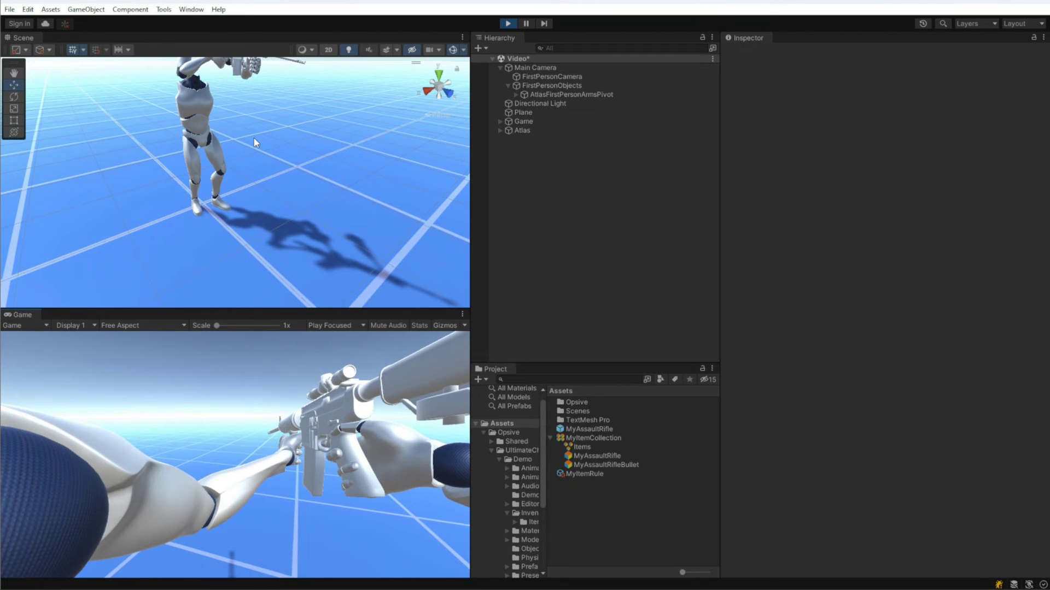
scroll(267, 216, "down", 3)
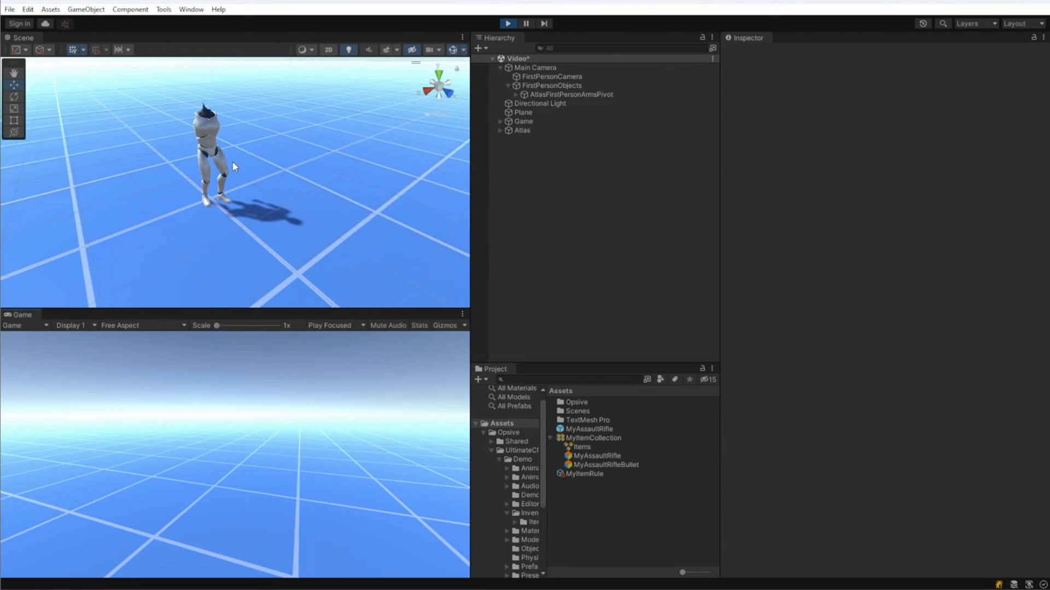
- Equip the assault rifle with key 1 in the Game view, then release input with Escape
left_click(330, 434)
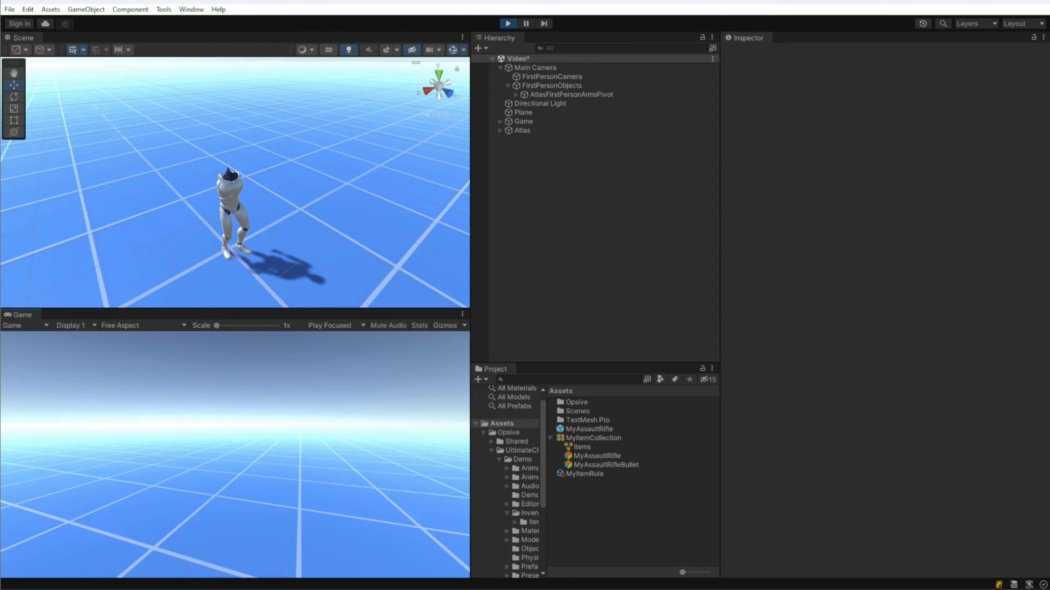
key("1")
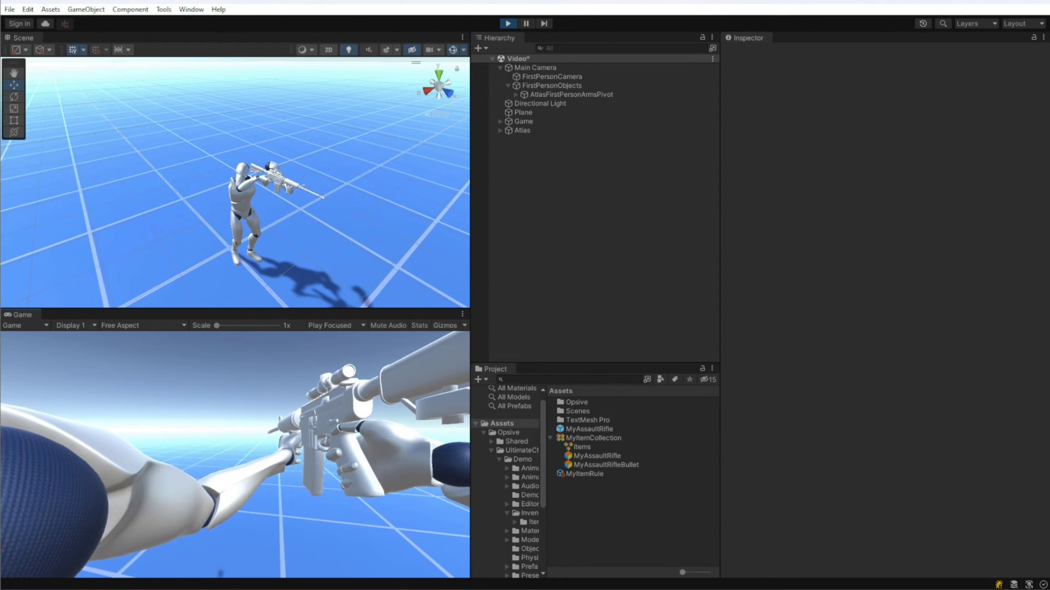
key("Escape")
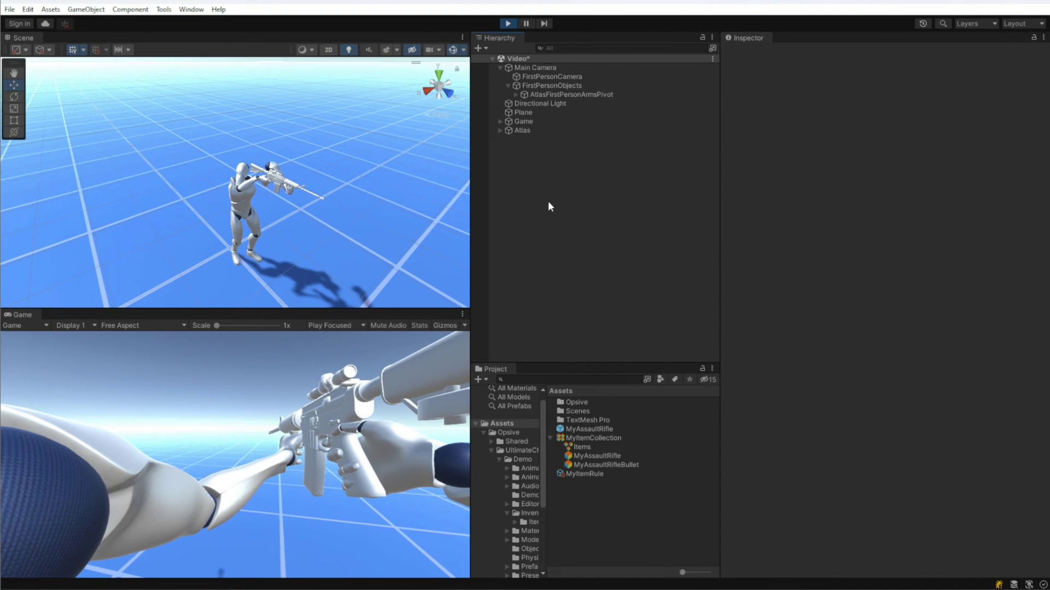
- Select the equipped MyAssaultRifle item under Atlas > Items in the Hierarchy
scroll(297, 208, "up", 5)
left_click(293, 197)
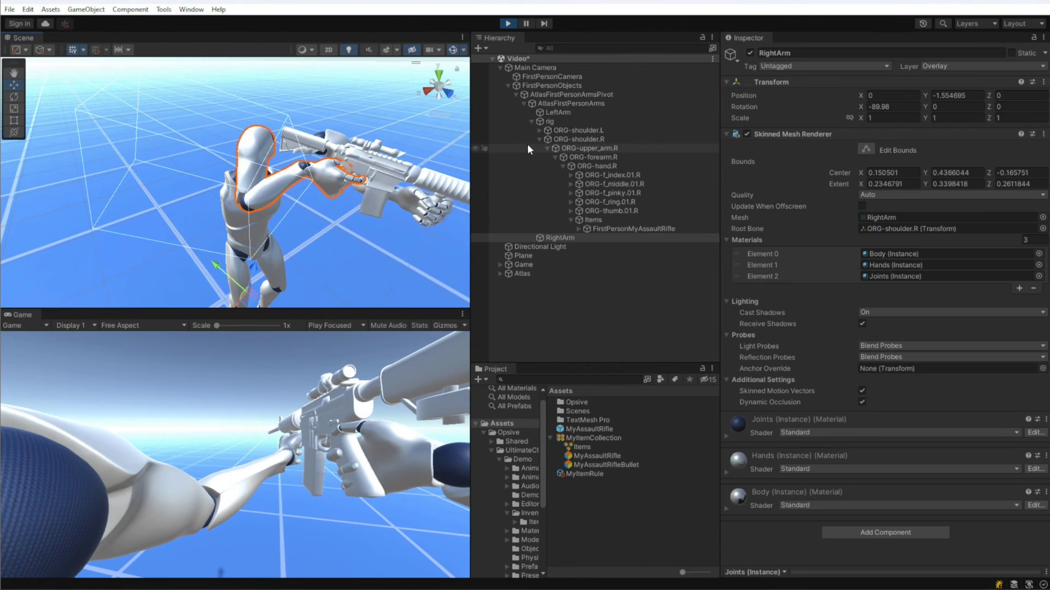
left_click(499, 274)
left_click(508, 291)
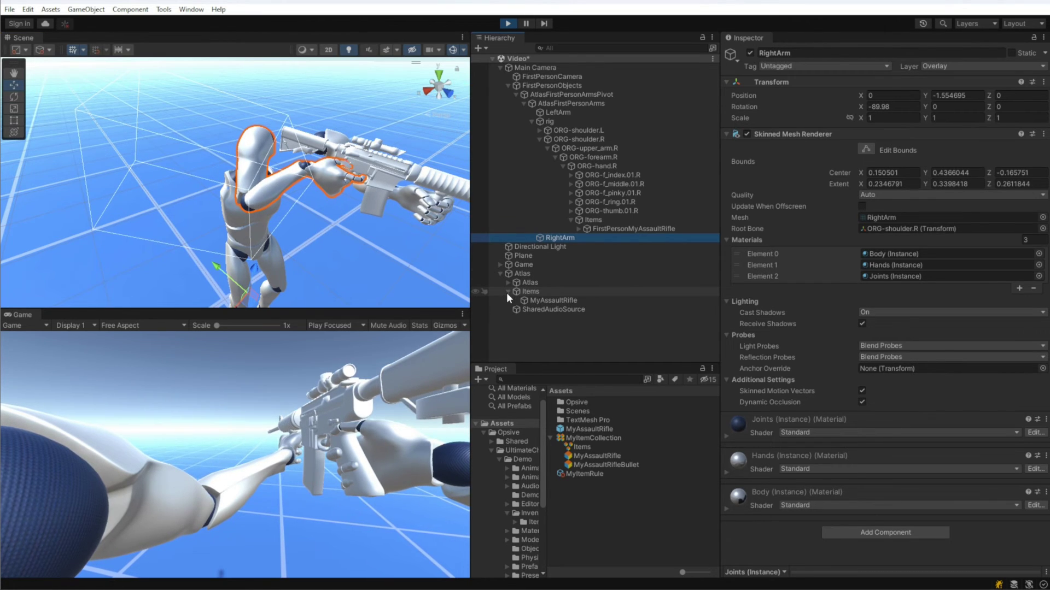
left_click(507, 282)
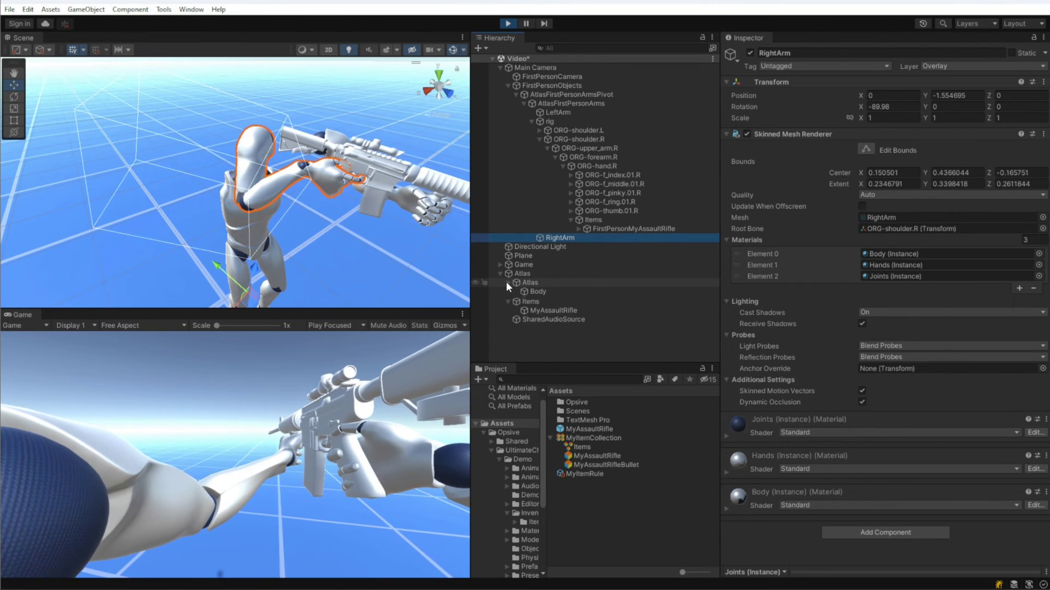
left_click(507, 282)
left_click(557, 300)
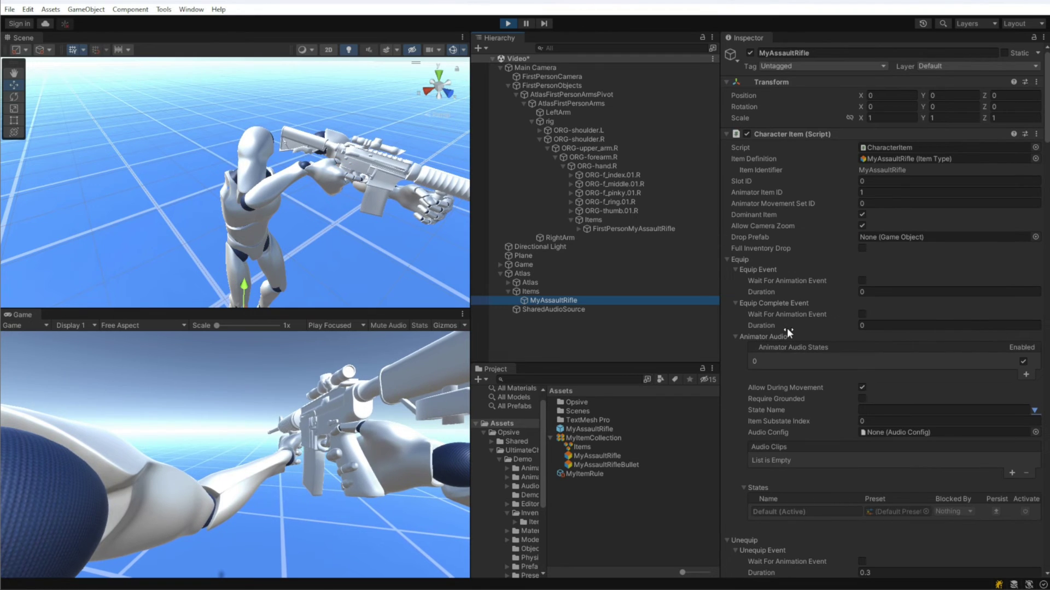
- Lower the first-person Position Offset Y to -0.08
scroll(786, 328, "down", 15)
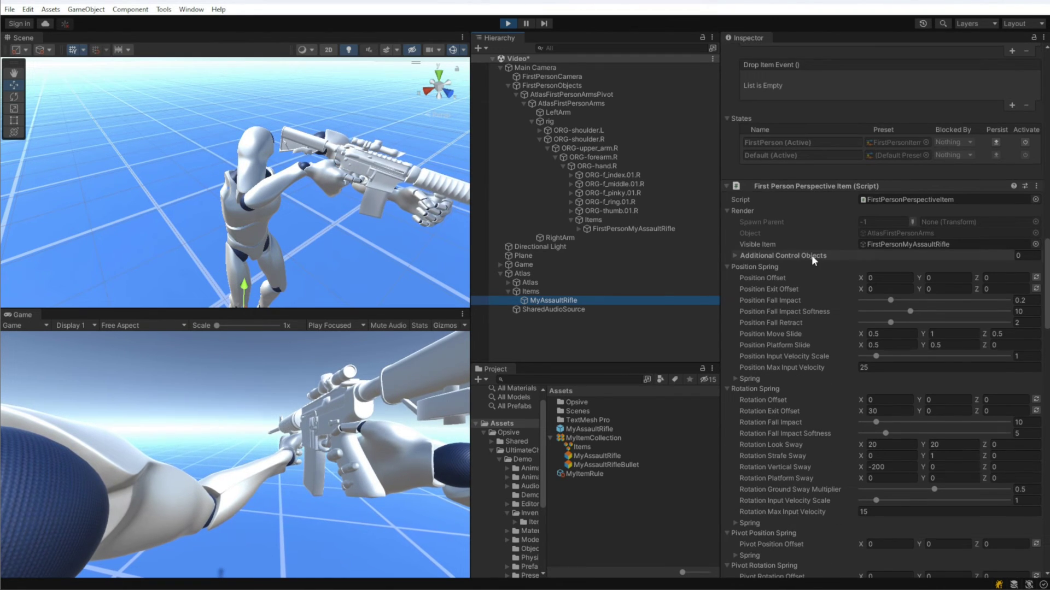
left_click(862, 277)
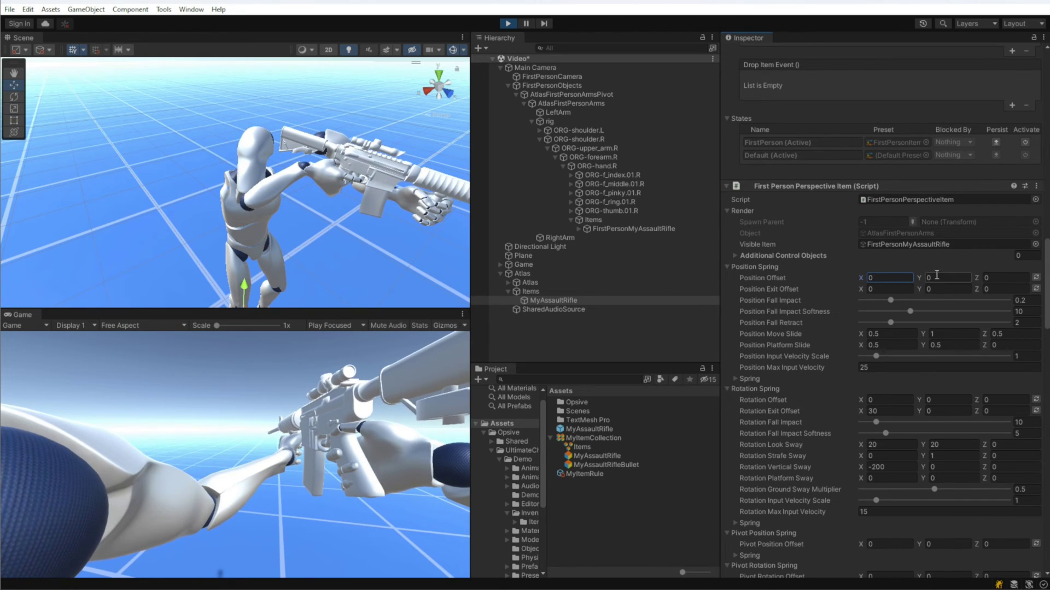
left_click_drag(921, 274, 917, 277)
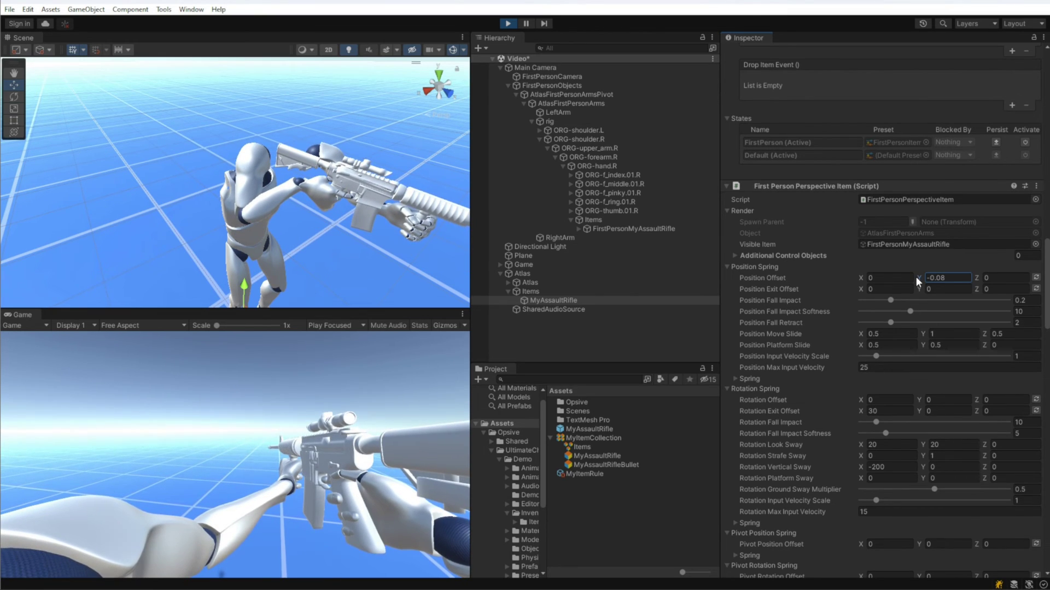